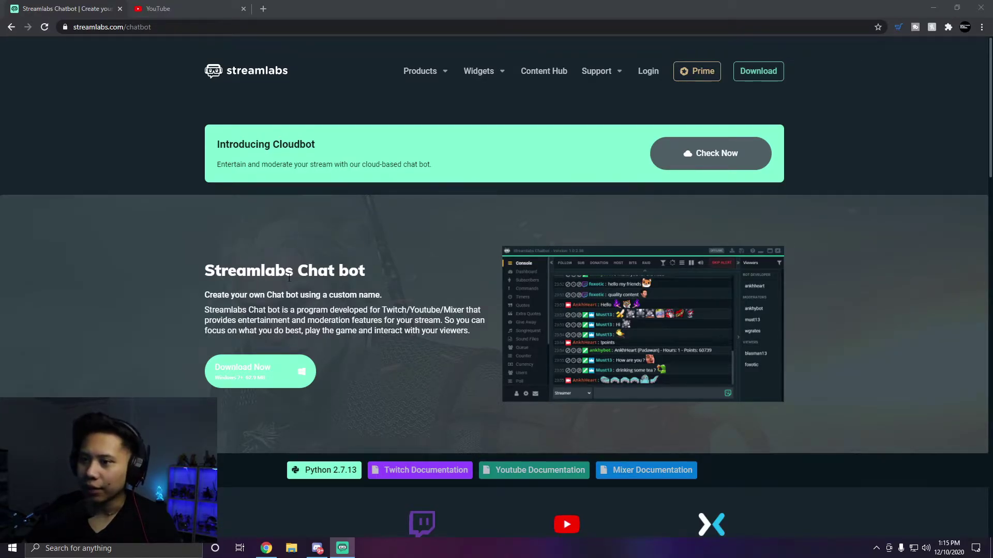
{"action": "scroll", "coordinate": [392, 253], "scroll_direction": "down", "scroll_amount": 2}
{"action": "scroll", "coordinate": [402, 245], "scroll_direction": "up", "scroll_amount": 2}
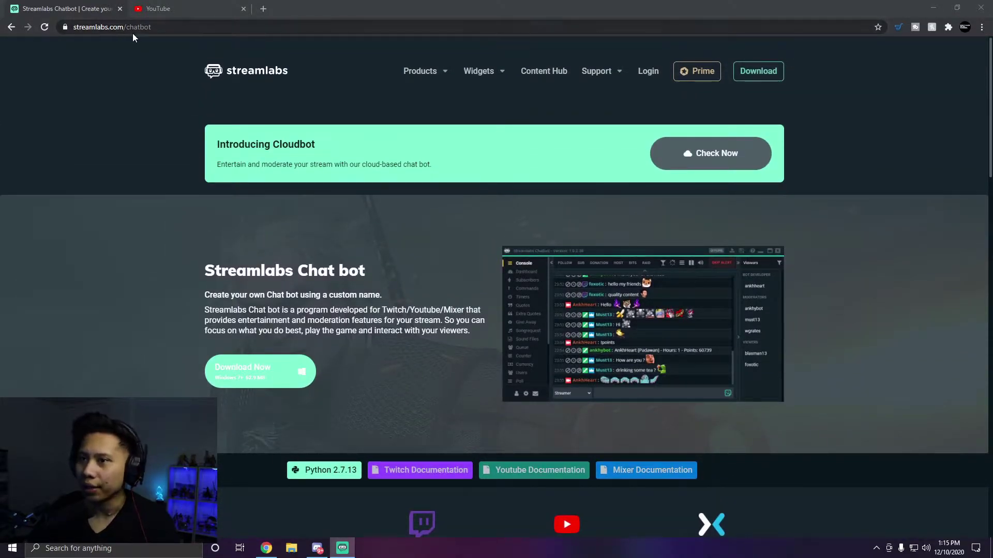
{"action": "scroll", "coordinate": [450, 228], "scroll_direction": "down", "scroll_amount": 1}
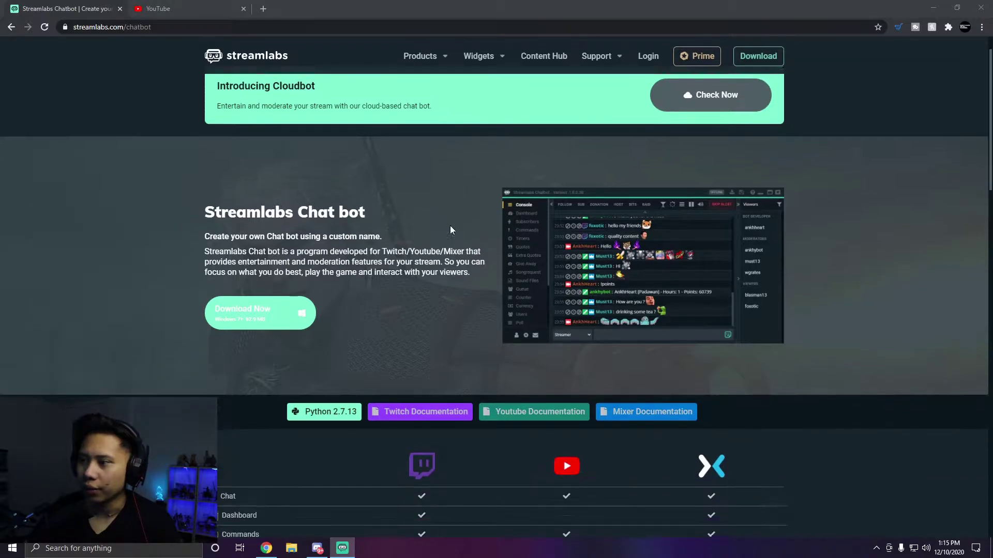
{"action": "scroll", "coordinate": [338, 361], "scroll_direction": "up", "scroll_amount": 1}
{"action": "scroll", "coordinate": [301, 369], "scroll_direction": "down", "scroll_amount": 1}
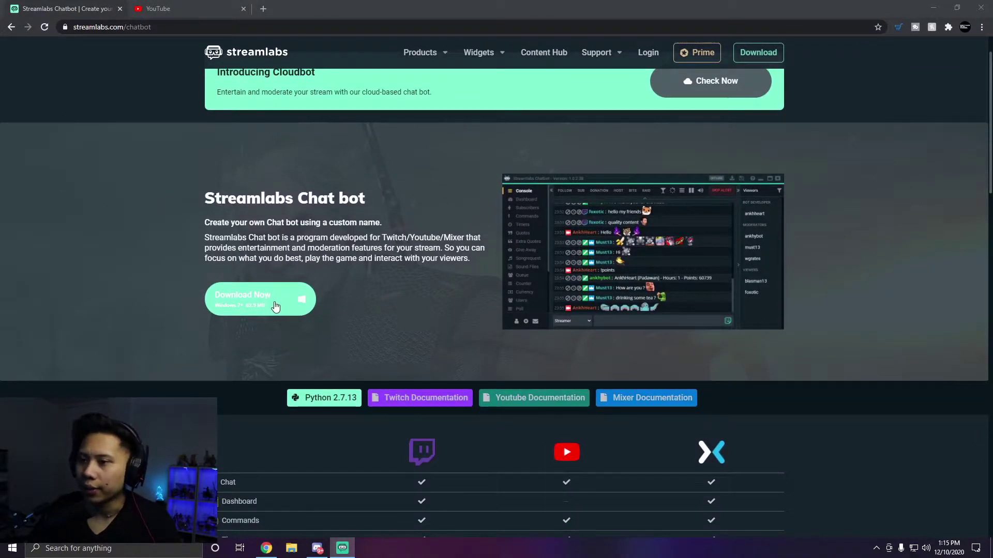
{"action": "scroll", "coordinate": [628, 295], "scroll_direction": "up", "scroll_amount": 1}
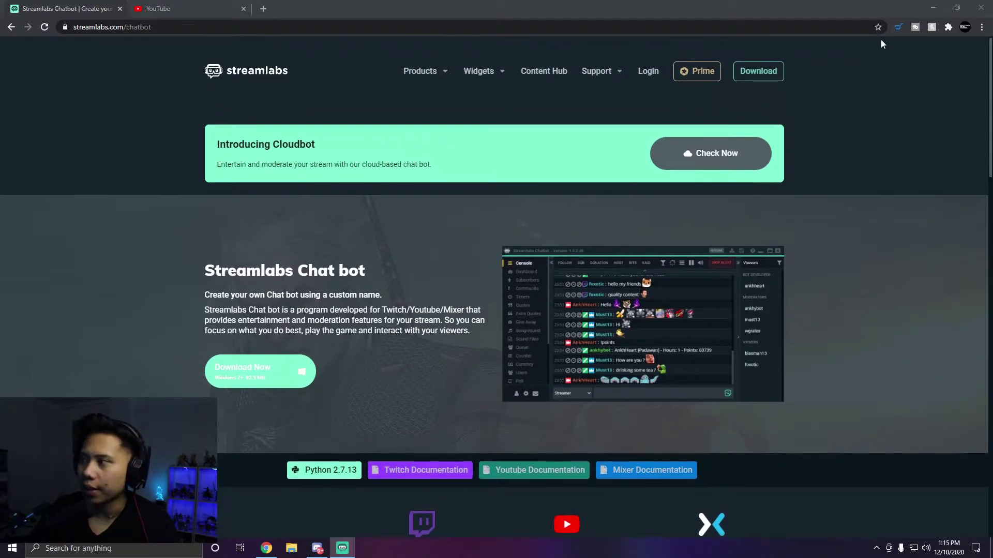
- Minimize the browser, launch Streamlabs Chatbot from the desktop and dismiss its Support window
{"action": "left_click", "coordinate": [933, 7]}
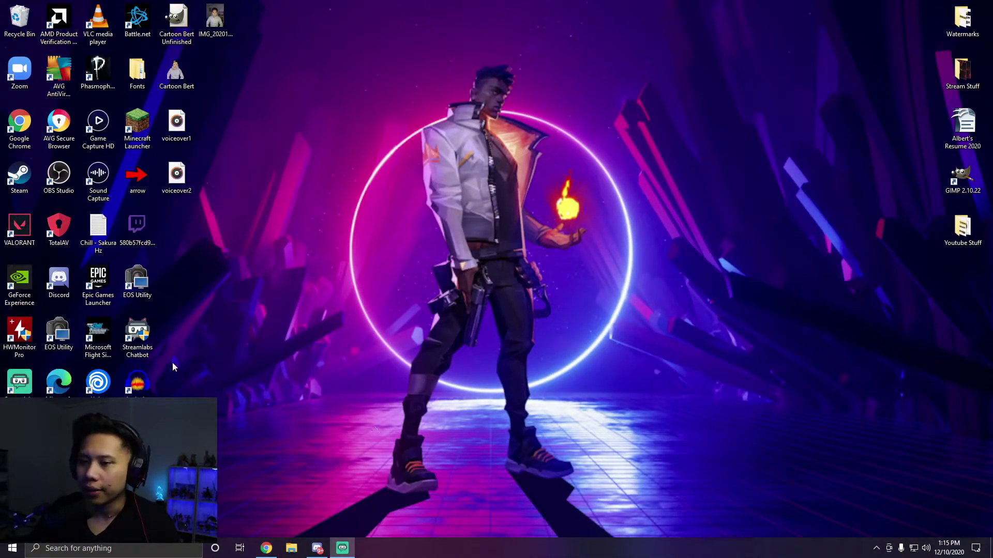
{"action": "left_click", "coordinate": [140, 336]}
{"action": "double_click", "coordinate": [145, 339]}
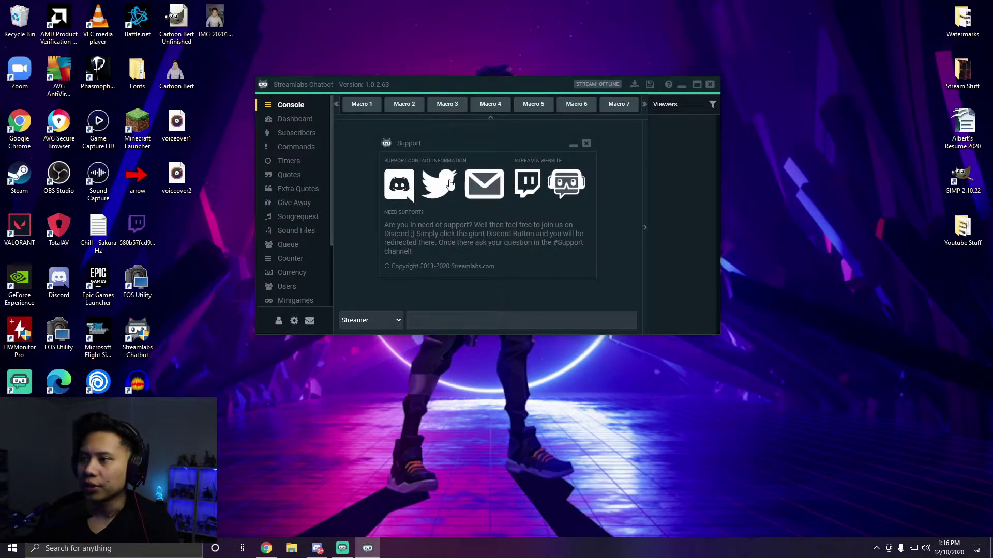
{"action": "left_click", "coordinate": [587, 144]}
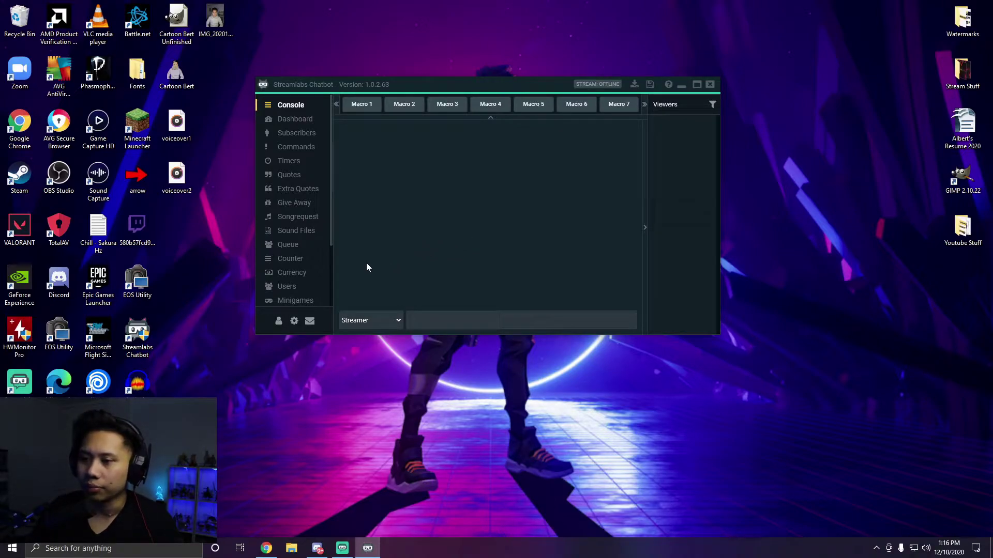
- Connect both the Twitch Bot and the Twitch Streamer accounts in the chatbot's Connections window and close it
{"action": "left_click", "coordinate": [279, 329]}
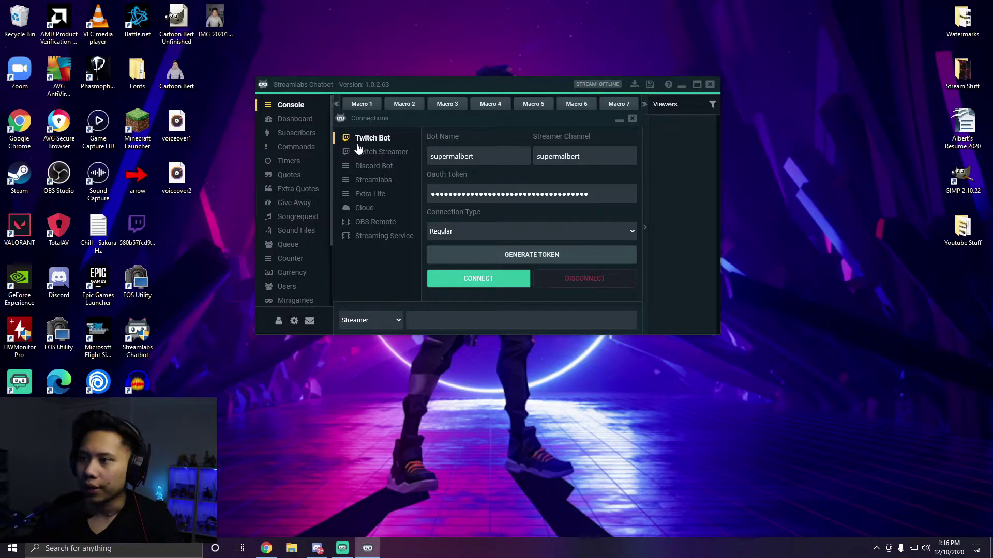
{"action": "left_click", "coordinate": [478, 280]}
{"action": "left_click", "coordinate": [520, 235]}
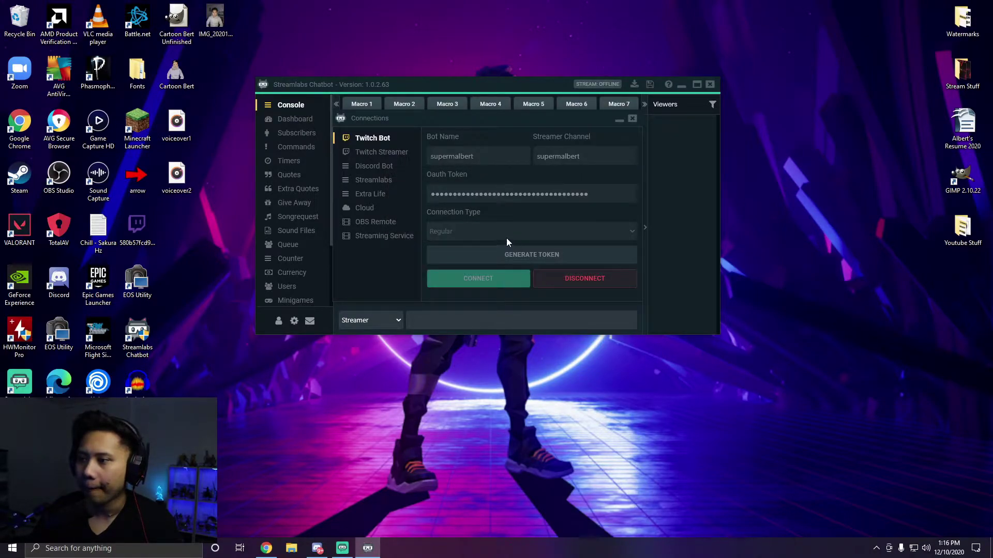
{"action": "left_click", "coordinate": [389, 153]}
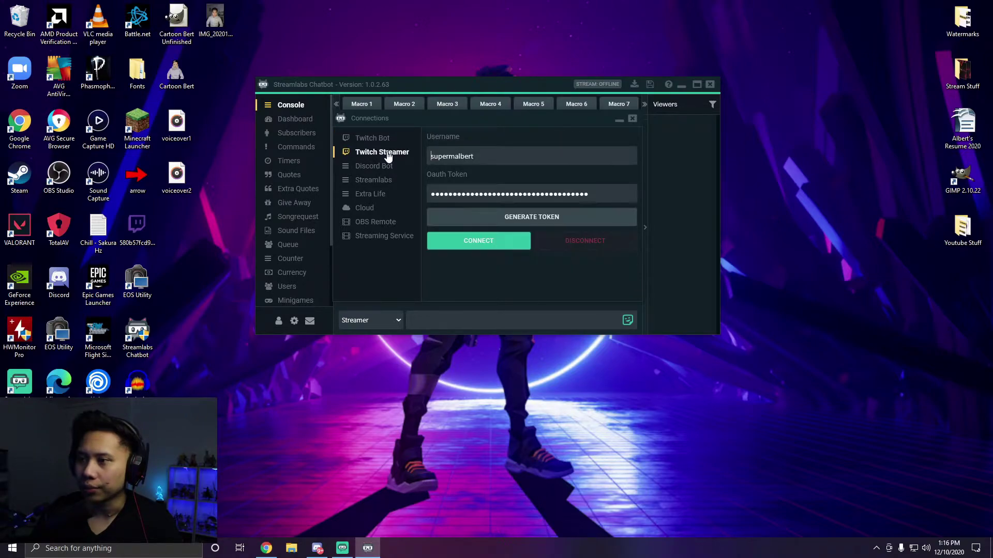
{"action": "left_click", "coordinate": [480, 242]}
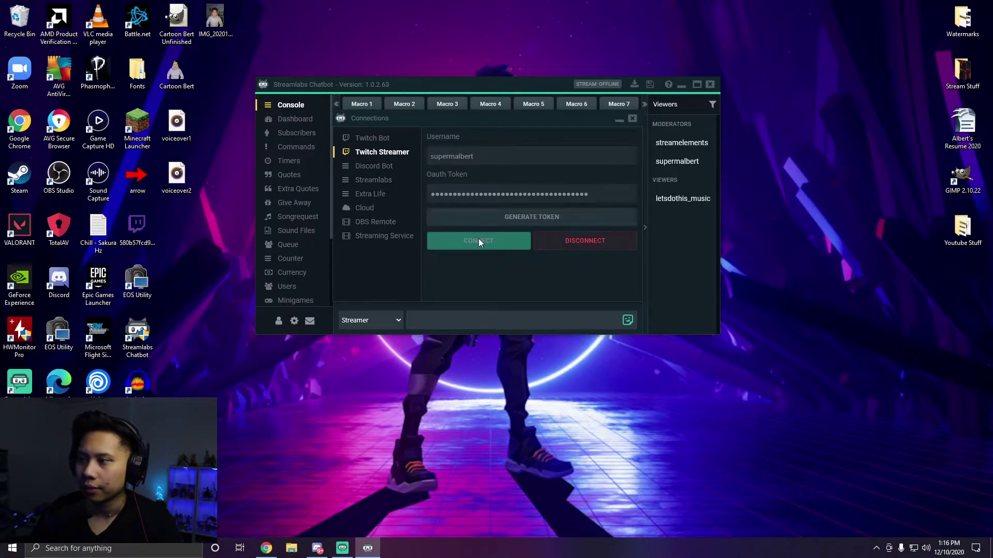
{"action": "left_click", "coordinate": [632, 119]}
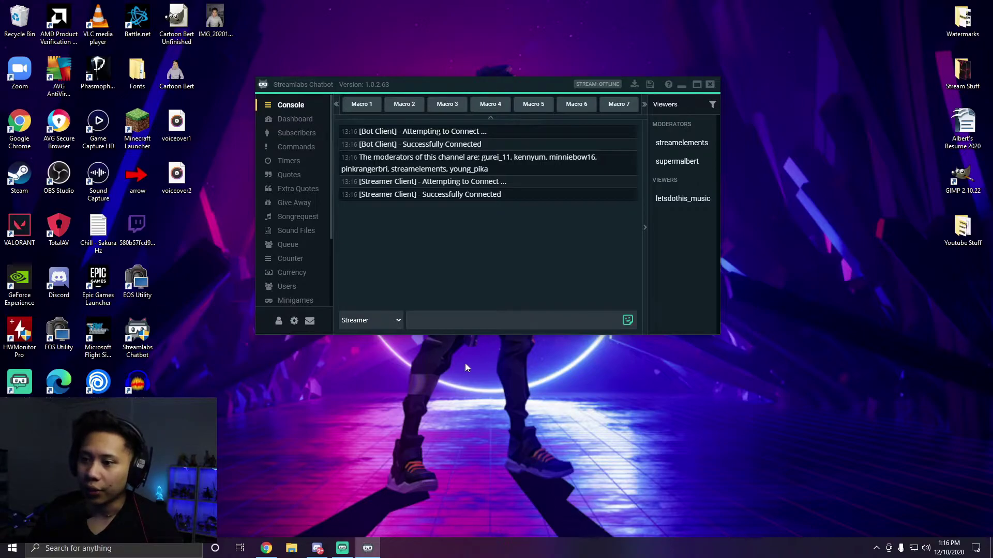
- Review the Twitch Bot and Twitch Streamer connection settings and dismiss the TotalAV notification
{"action": "left_click", "coordinate": [278, 326]}
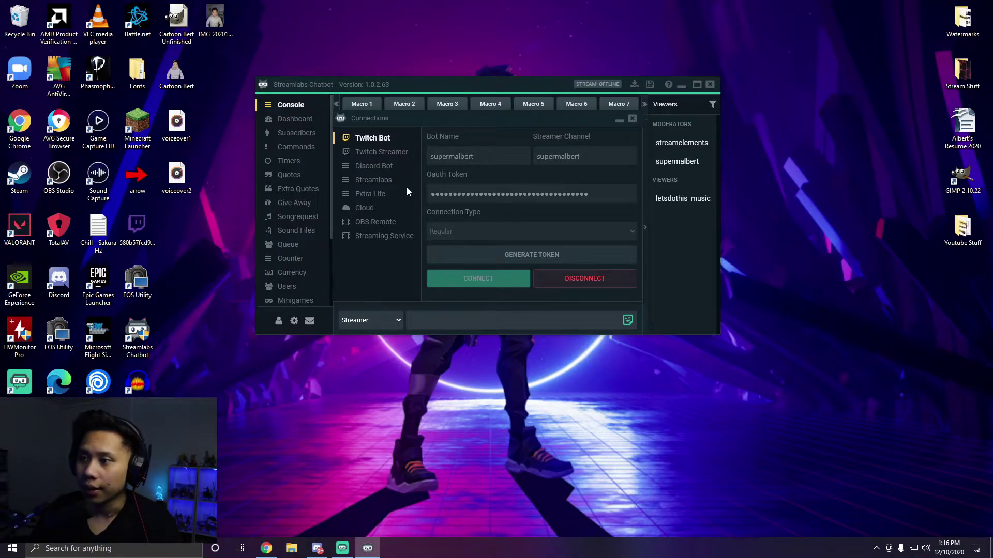
{"action": "left_click", "coordinate": [385, 155]}
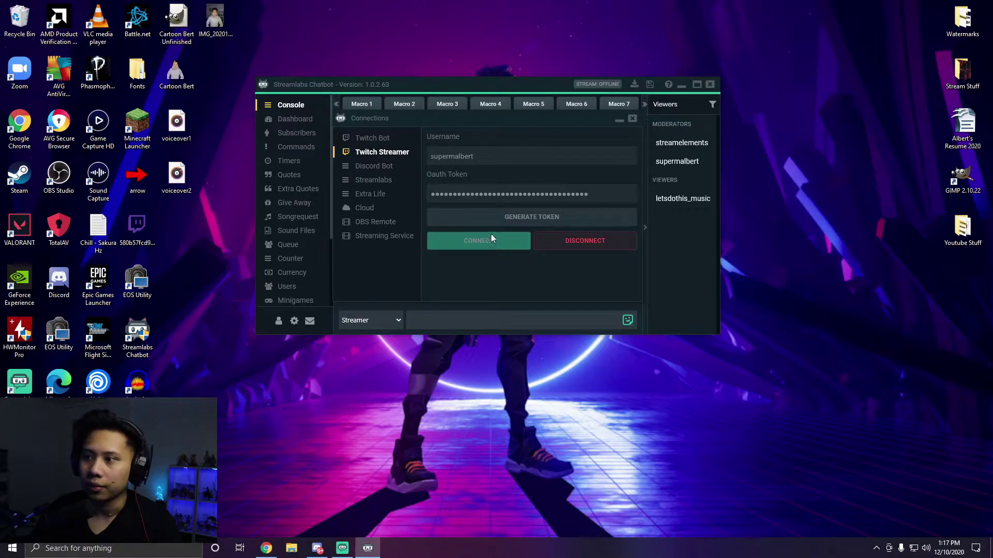
{"action": "left_click", "coordinate": [632, 120]}
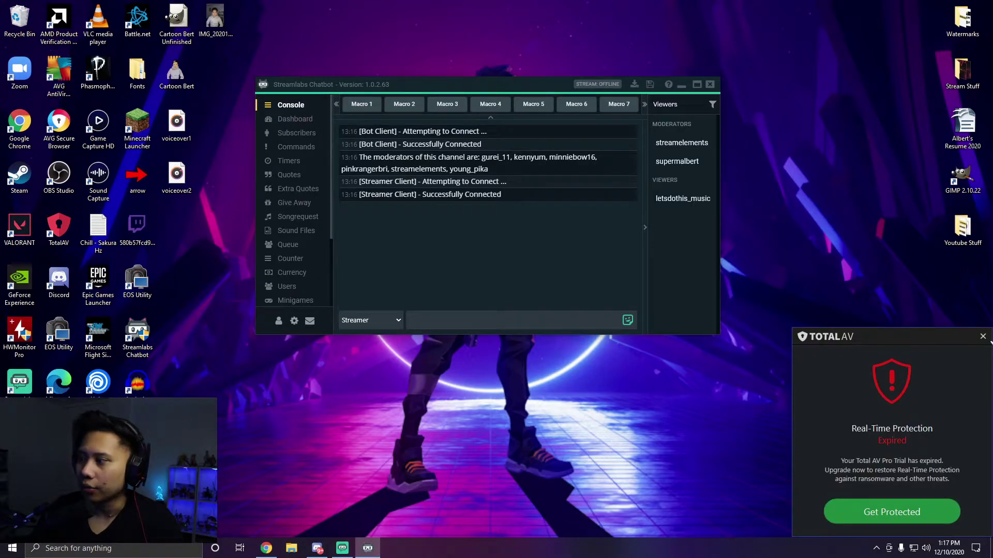
{"action": "left_click", "coordinate": [983, 337]}
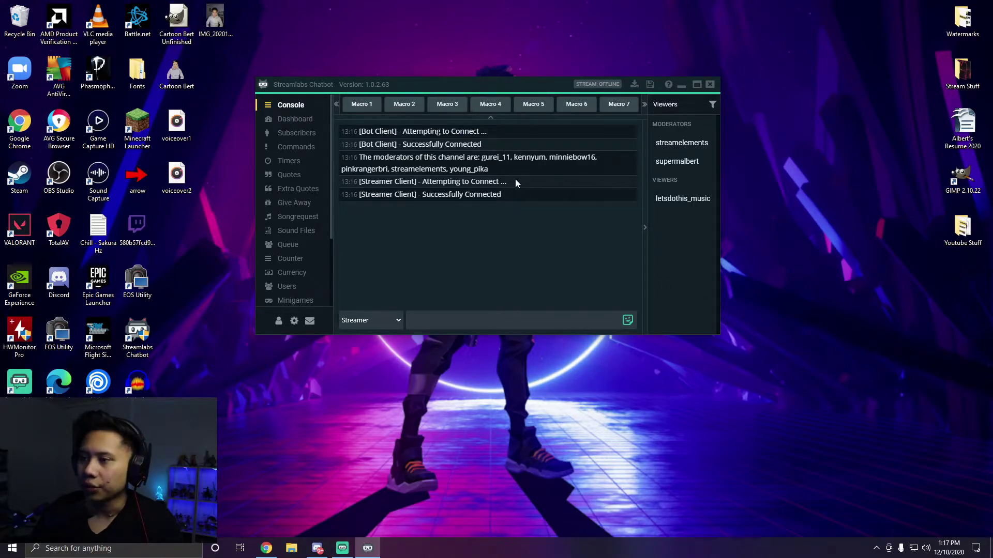
{"action": "left_click_drag", "start_coordinate": [497, 85], "coordinate": [522, 60]}
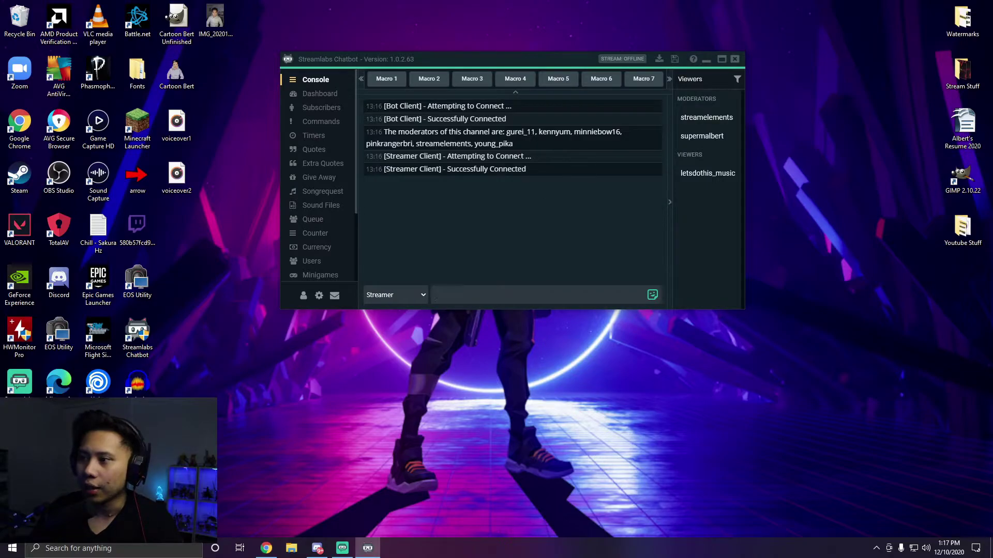
- Switch to YouTube in Chrome, search for "nani sound effect" and open the "NANI ! meme sound effect" video
{"action": "left_click", "coordinate": [266, 549]}
{"action": "left_click", "coordinate": [190, 10]}
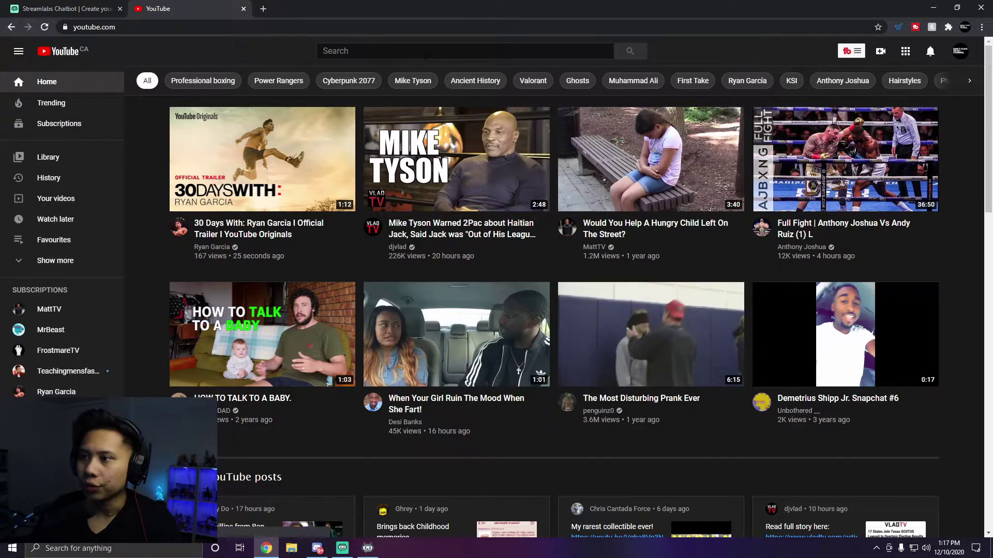
{"action": "left_click", "coordinate": [323, 51]}
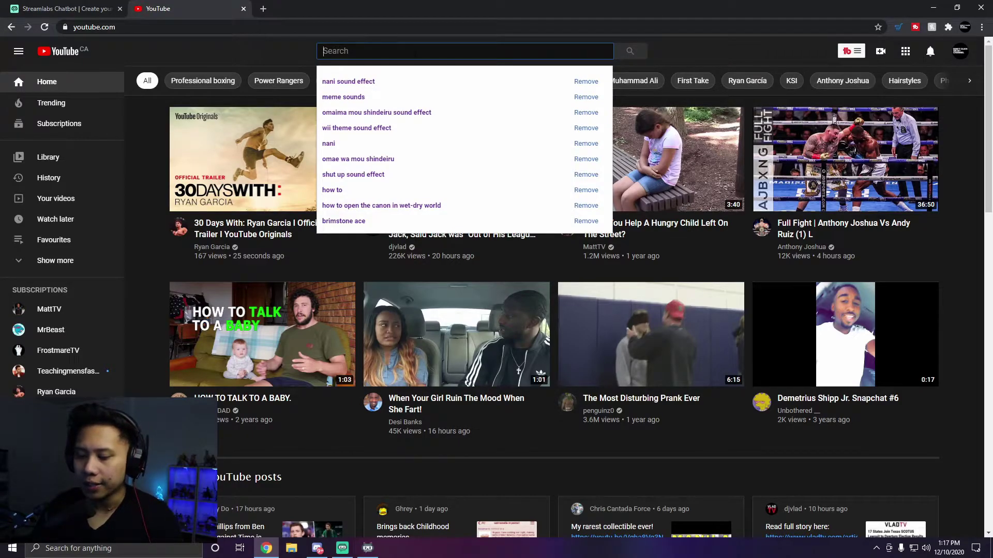
{"action": "type", "text": "nani"}
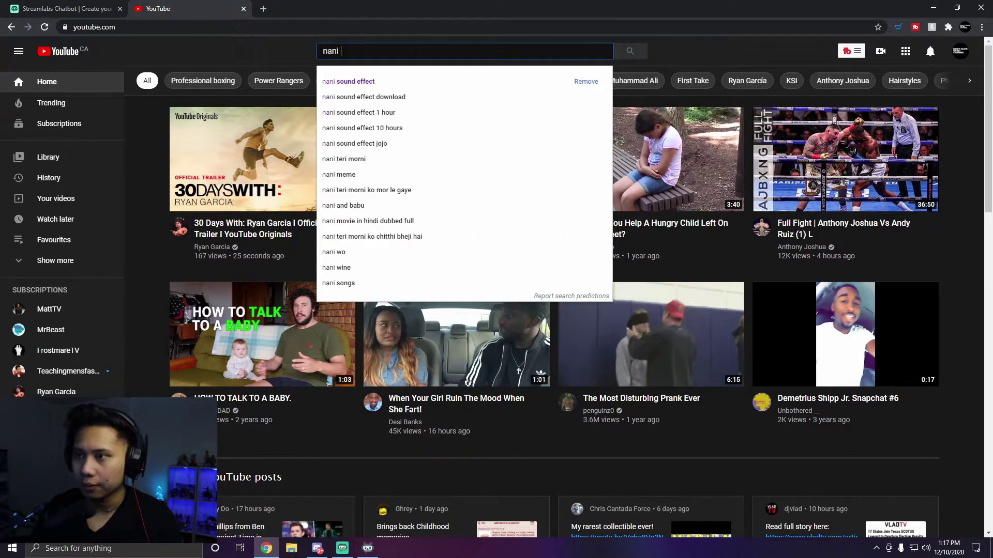
{"action": "left_click", "coordinate": [394, 83]}
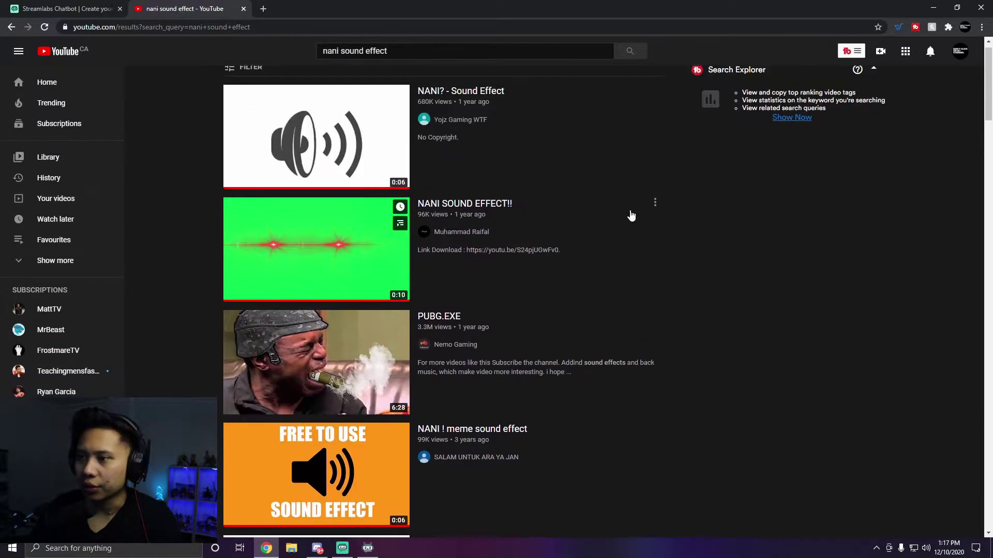
{"action": "scroll", "coordinate": [367, 171], "scroll_direction": "down", "scroll_amount": 2}
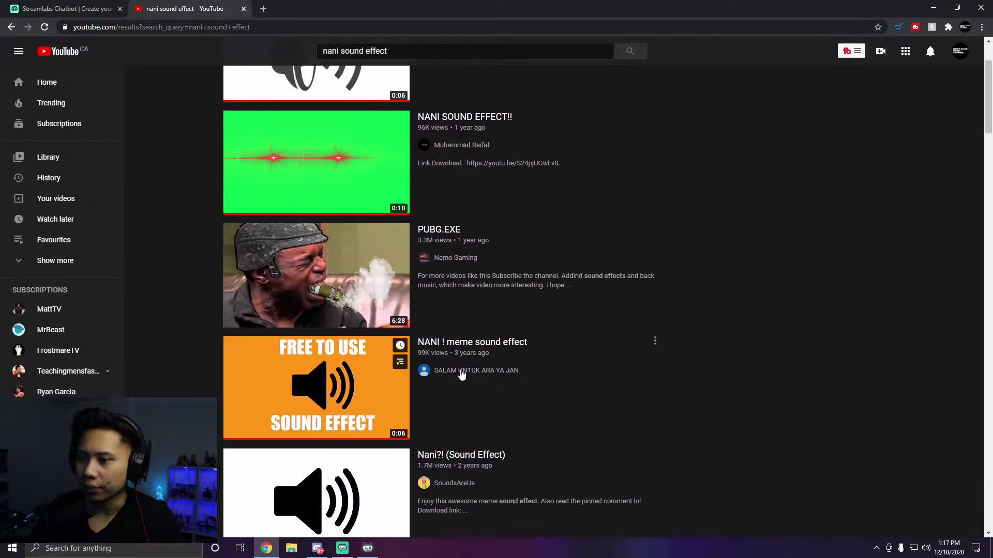
{"action": "left_click", "coordinate": [336, 389]}
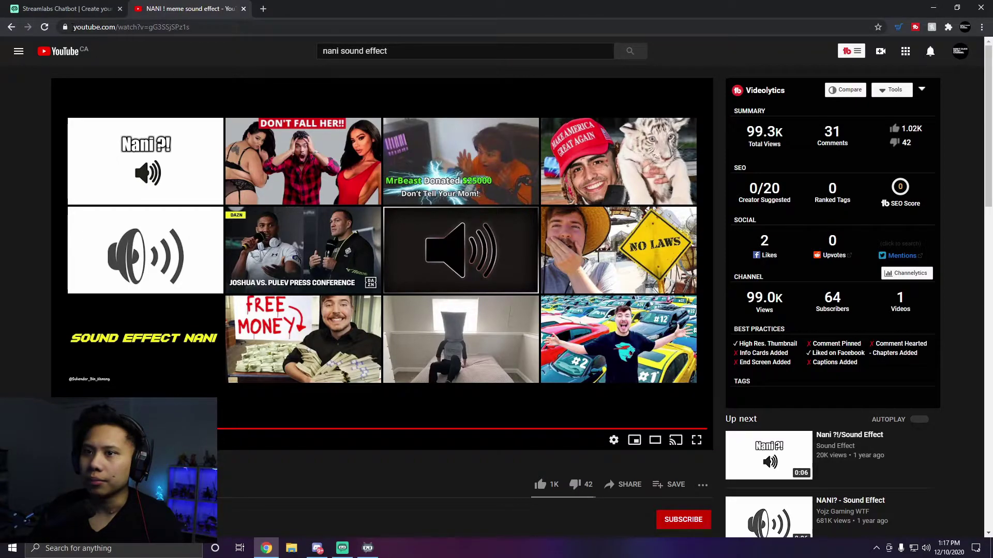
- Copy the full web address of the opened sound effect video
{"action": "left_click", "coordinate": [129, 27]}
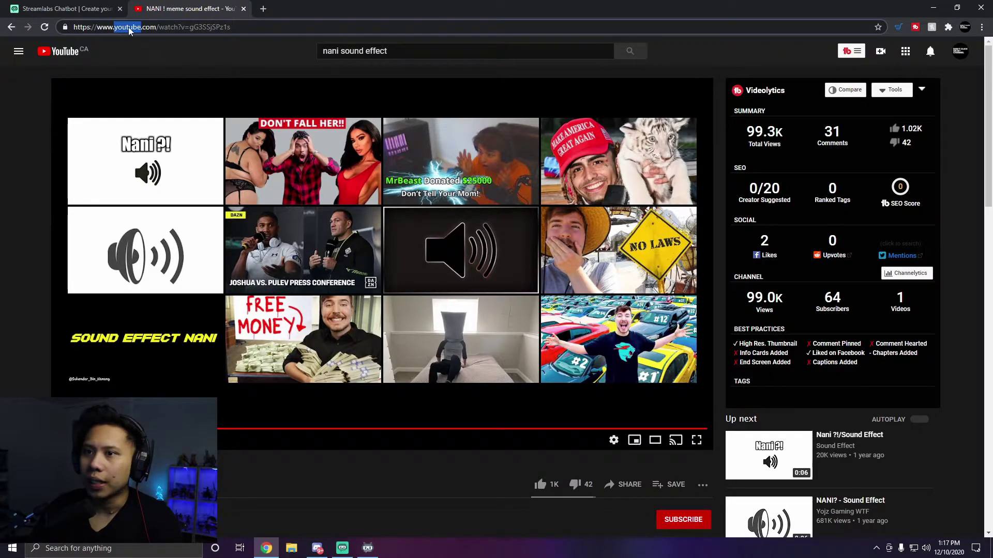
{"action": "triple_click", "coordinate": [165, 26]}
{"action": "right_click", "coordinate": [162, 30]}
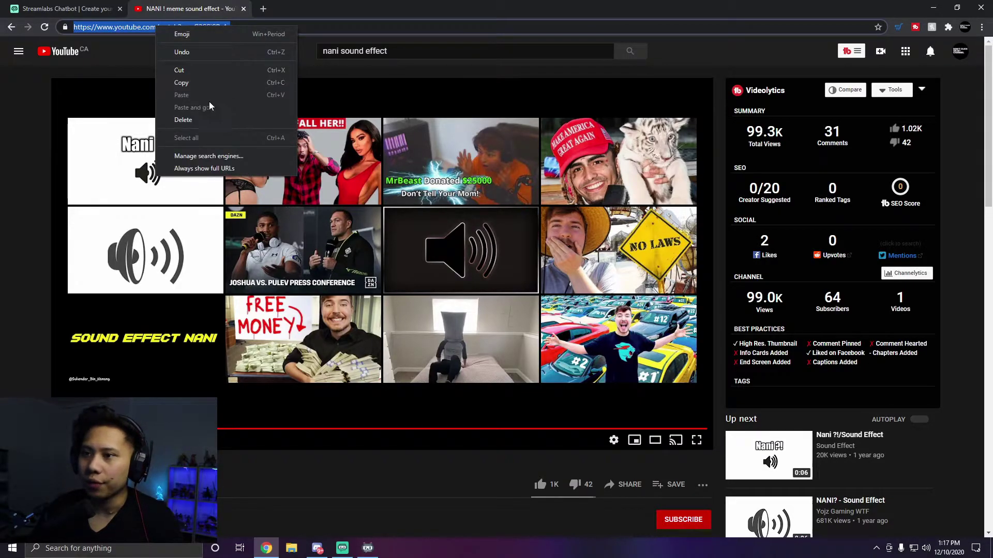
{"action": "left_click", "coordinate": [182, 83]}
- Search Google for "youtube to mp3" in a new tab and open the EasyMP3Converter site
{"action": "left_click", "coordinate": [262, 9]}
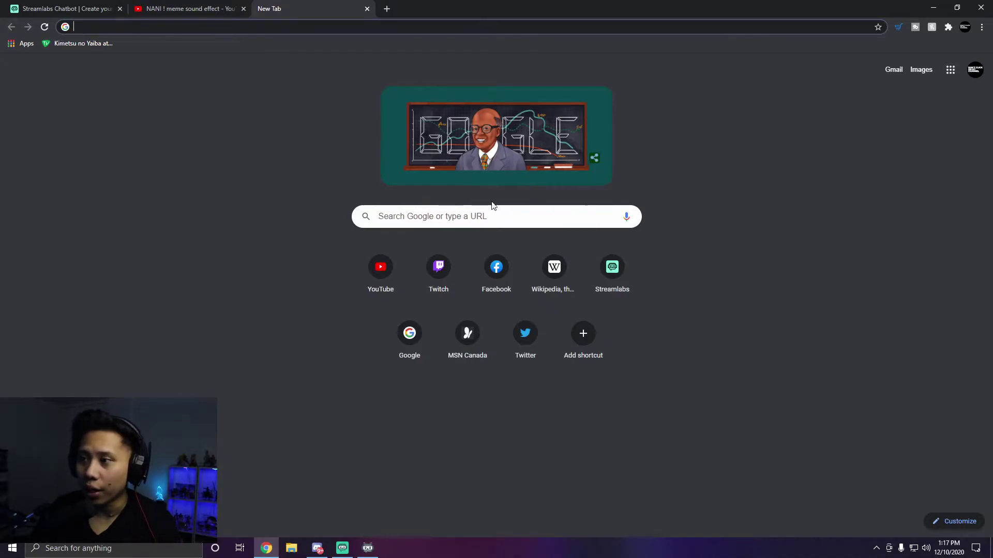
{"action": "left_click", "coordinate": [248, 26]}
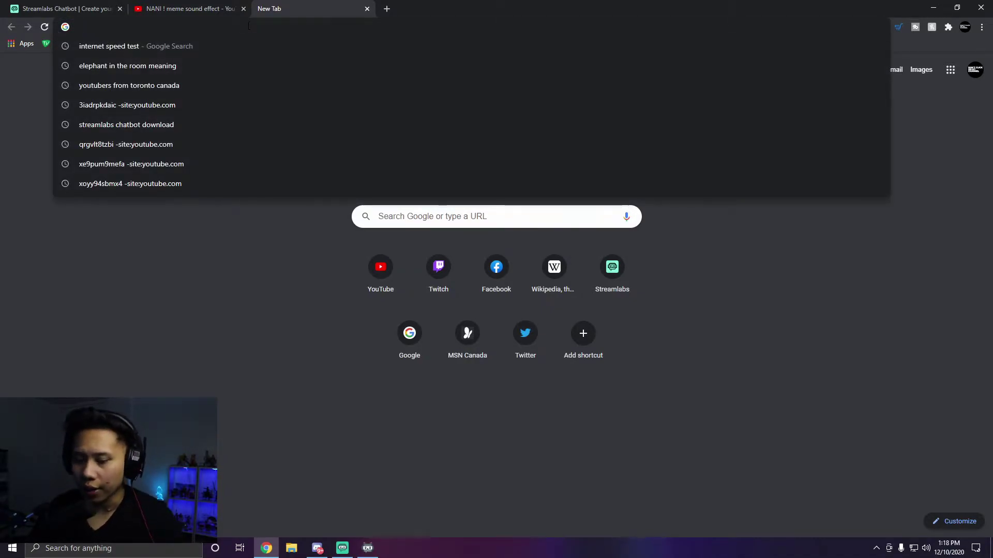
{"action": "type", "text": "youtube"}
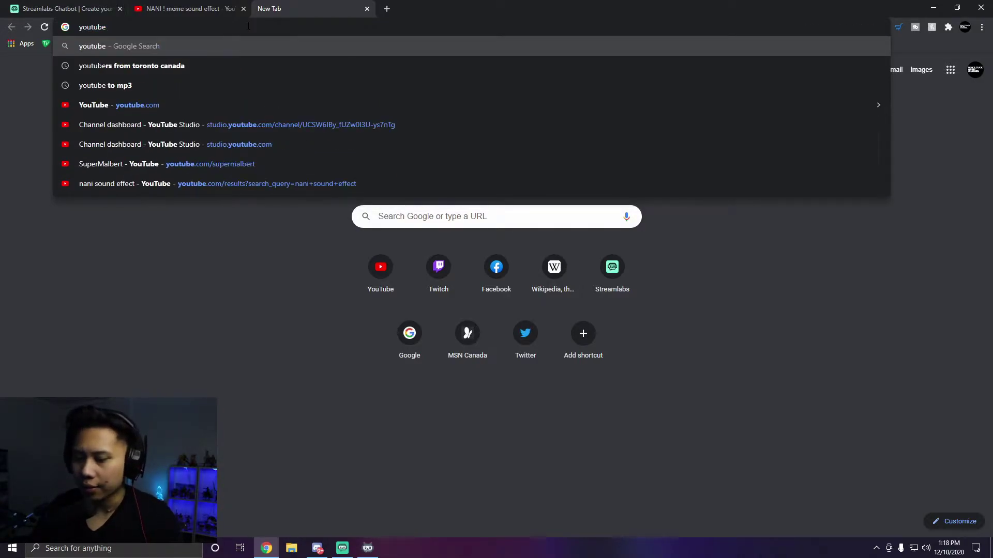
{"action": "type", "text": " to mp3"}
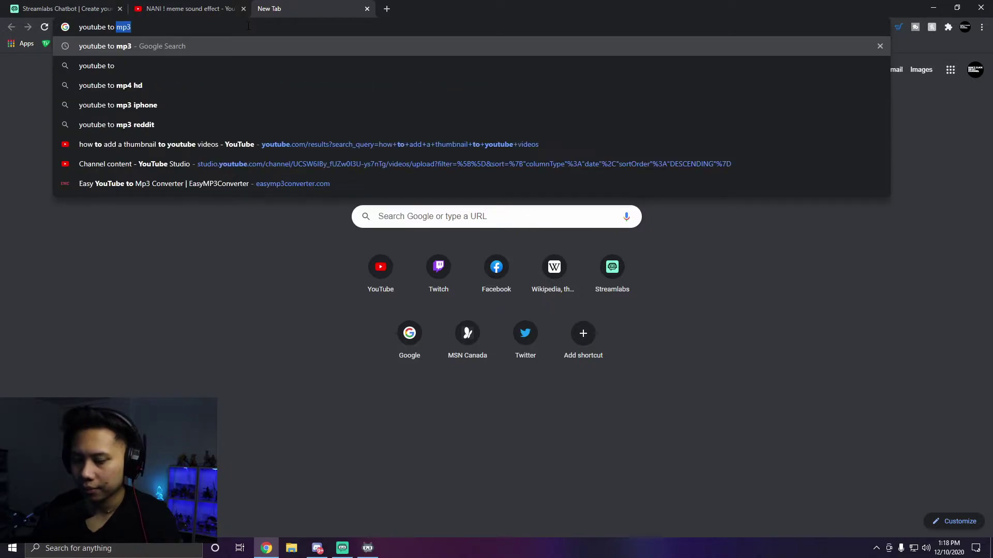
{"action": "left_click", "coordinate": [191, 48]}
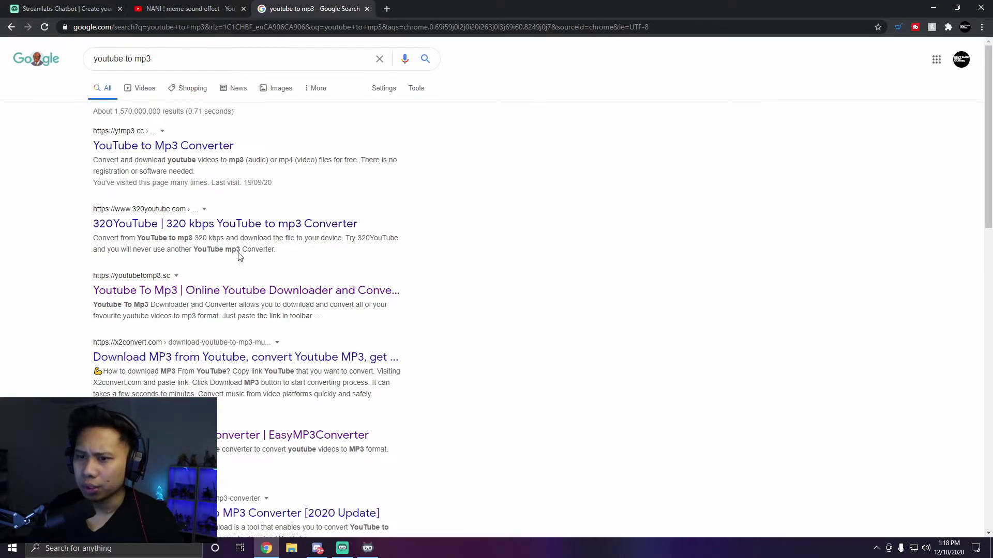
{"action": "left_click", "coordinate": [239, 439]}
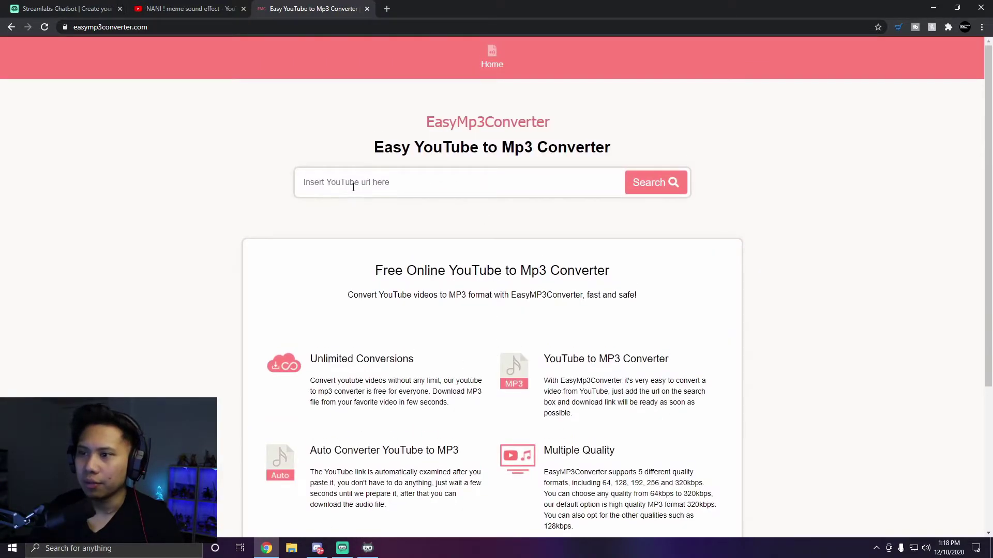
- Copy the YouTube video's link again and load it into EasyMp3Converter's URL field
{"action": "left_click", "coordinate": [200, 9]}
{"action": "right_click", "coordinate": [164, 23]}
{"action": "right_click", "coordinate": [150, 29]}
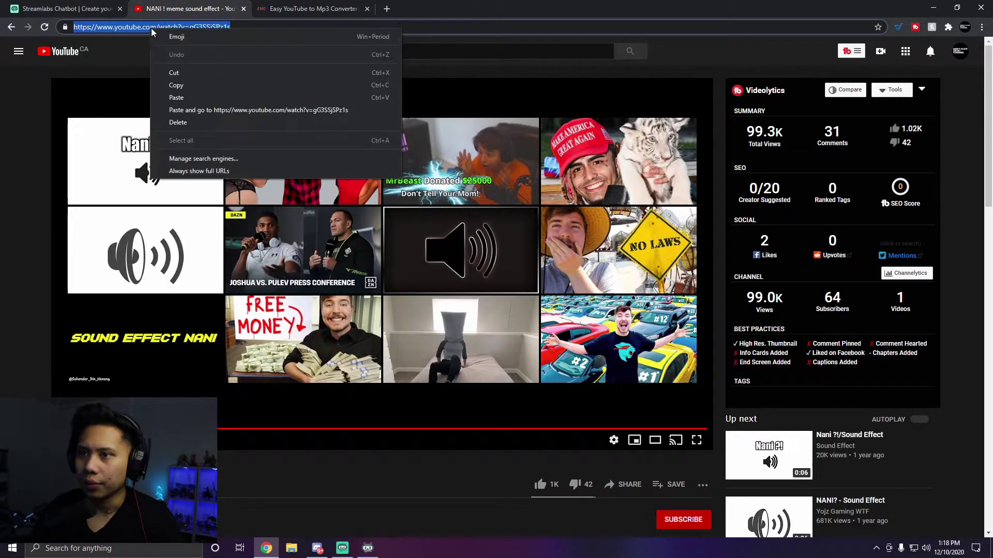
{"action": "left_click", "coordinate": [187, 87]}
{"action": "left_click", "coordinate": [291, 10]}
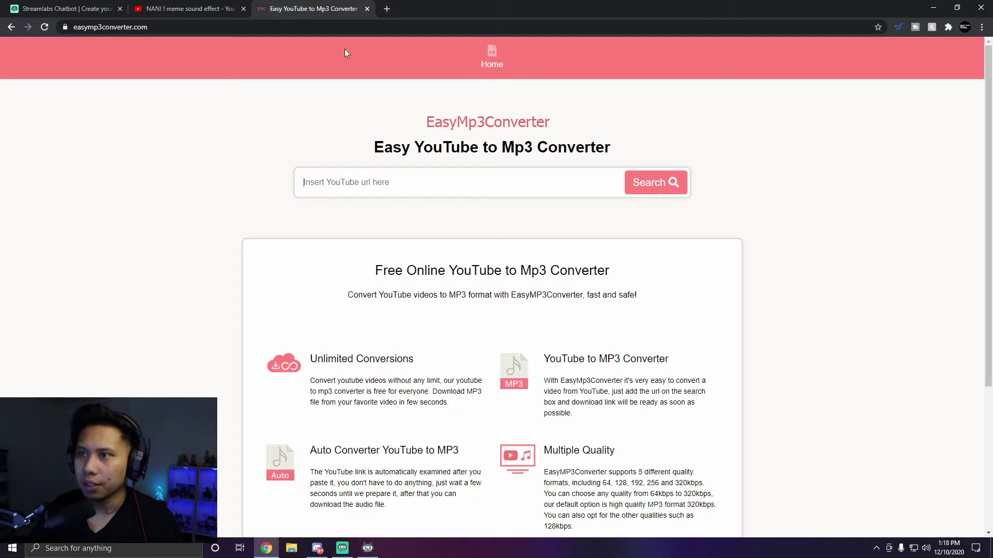
{"action": "right_click", "coordinate": [396, 183]}
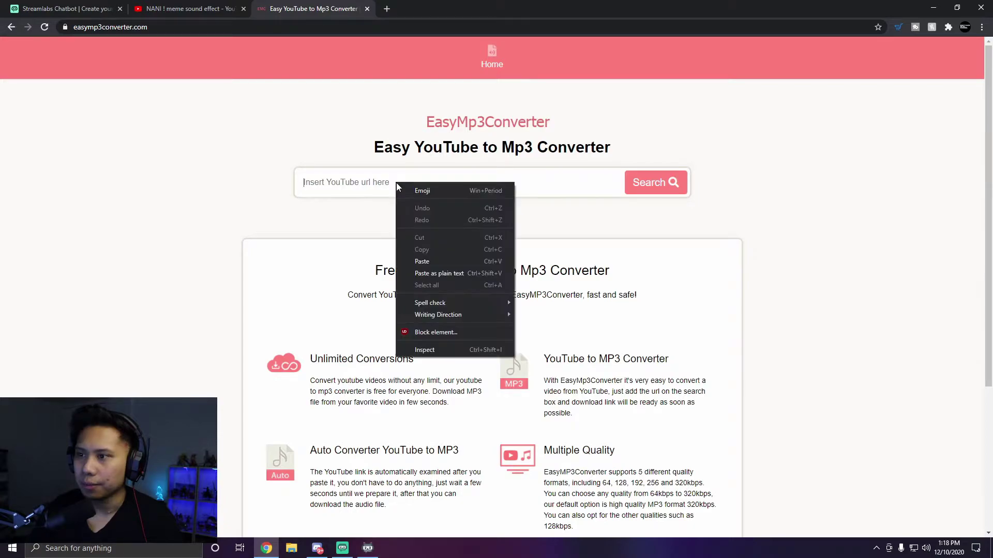
{"action": "left_click", "coordinate": [415, 261]}
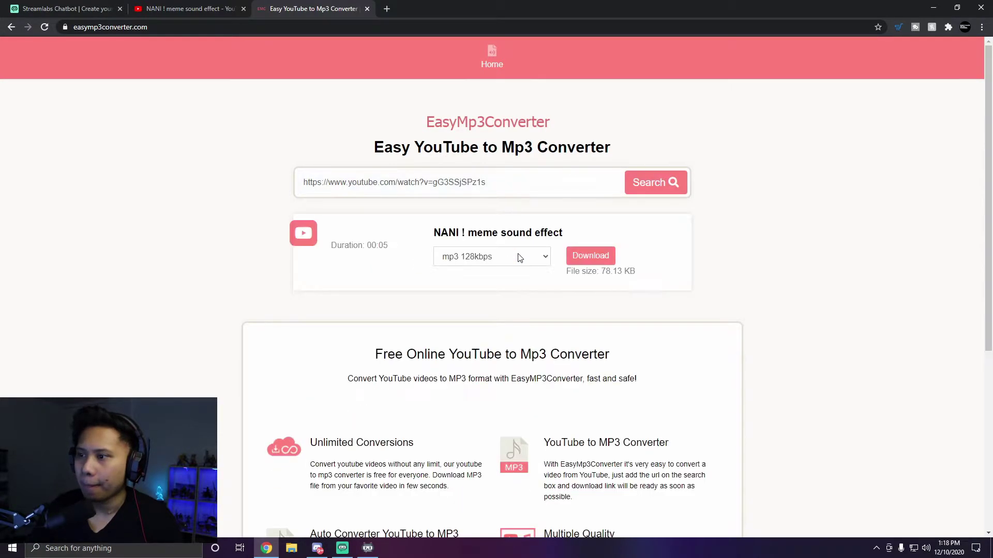
- Download the NANI sound effect as a 128 kbps MP3 and copy it from the Downloads folder to the desktop
{"action": "left_click", "coordinate": [597, 259]}
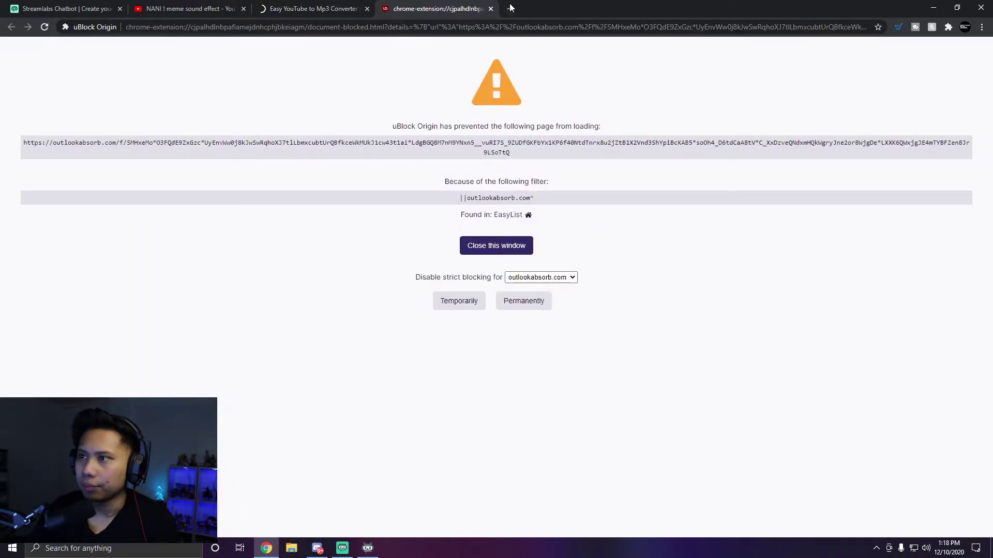
{"action": "left_click", "coordinate": [491, 9]}
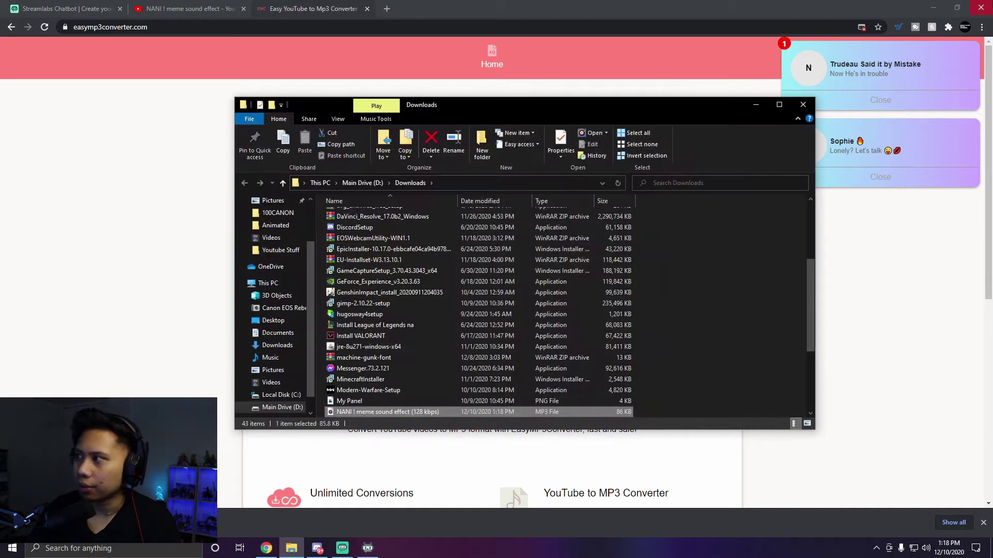
{"action": "left_click", "coordinate": [923, 7]}
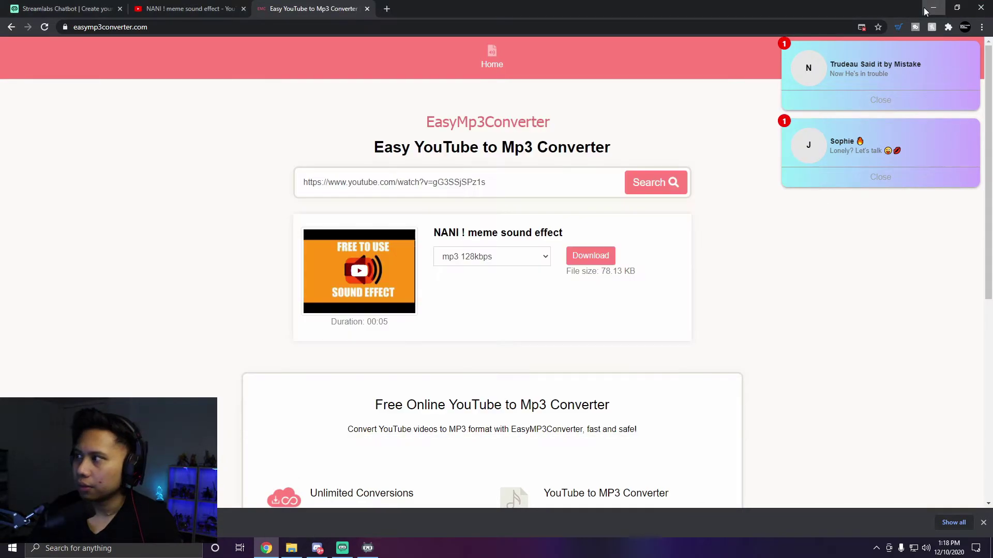
{"action": "left_click", "coordinate": [929, 9]}
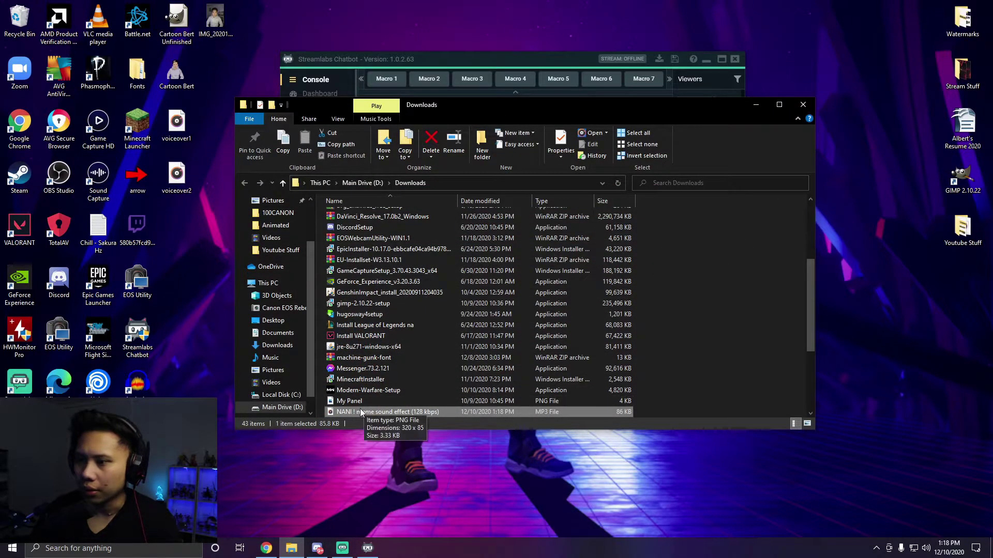
{"action": "left_click_drag", "start_coordinate": [356, 412], "coordinate": [935, 350]}
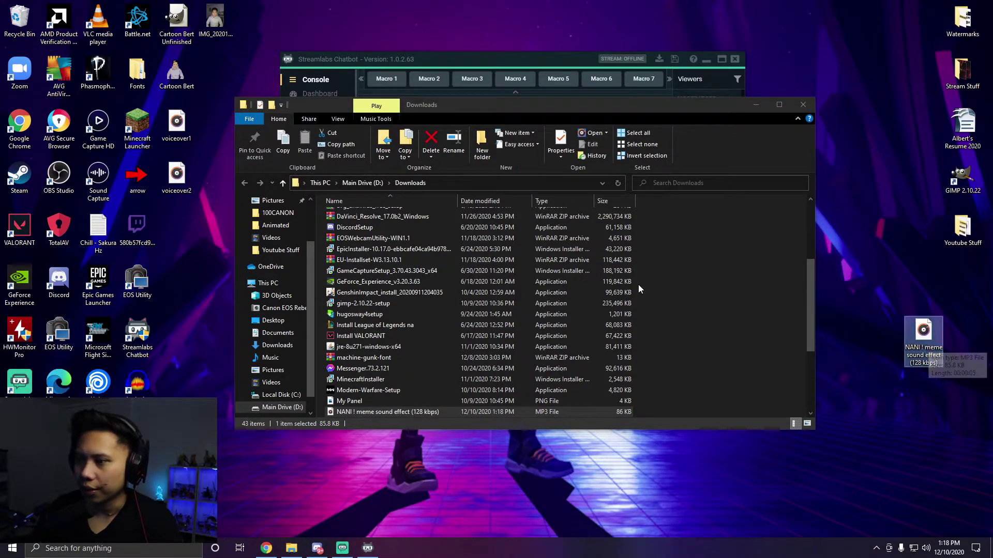
{"action": "left_click", "coordinate": [757, 105]}
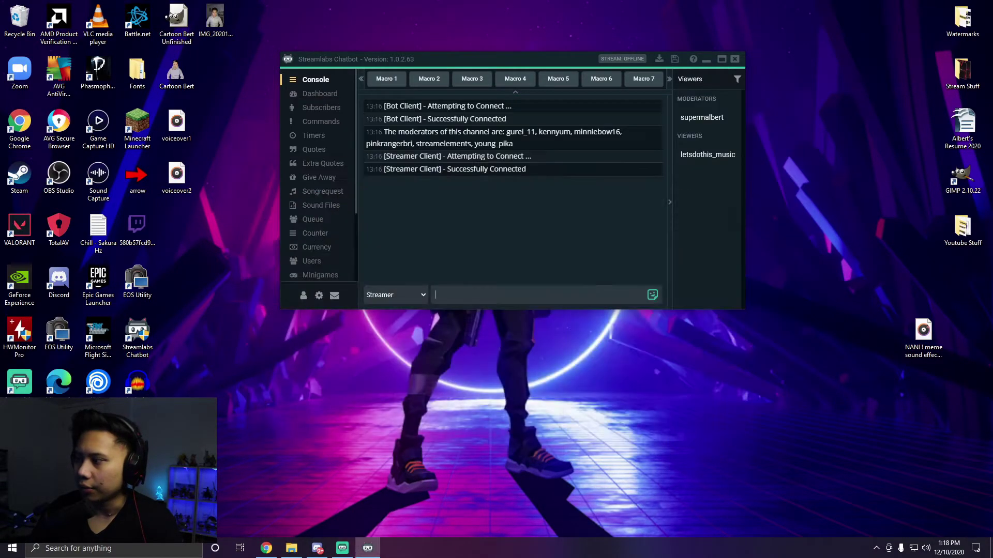
- Move the NANI sound effect from the desktop into the Sound Effects folder inside Stream Stuff, and reopen that folder
{"action": "right_click", "coordinate": [938, 342]}
{"action": "left_click", "coordinate": [775, 267]}
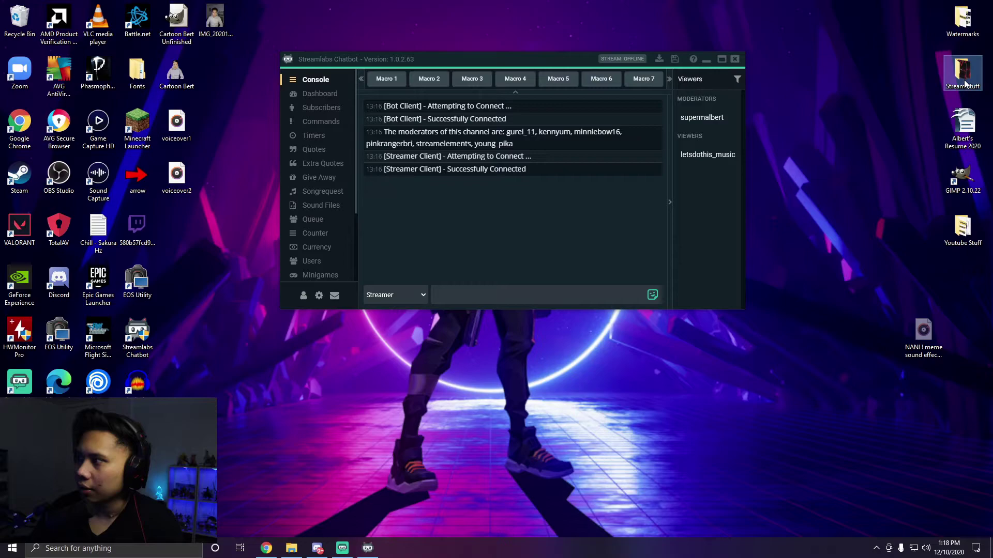
{"action": "double_click", "coordinate": [965, 82]}
{"action": "right_click", "coordinate": [623, 277]}
{"action": "left_click", "coordinate": [767, 286]}
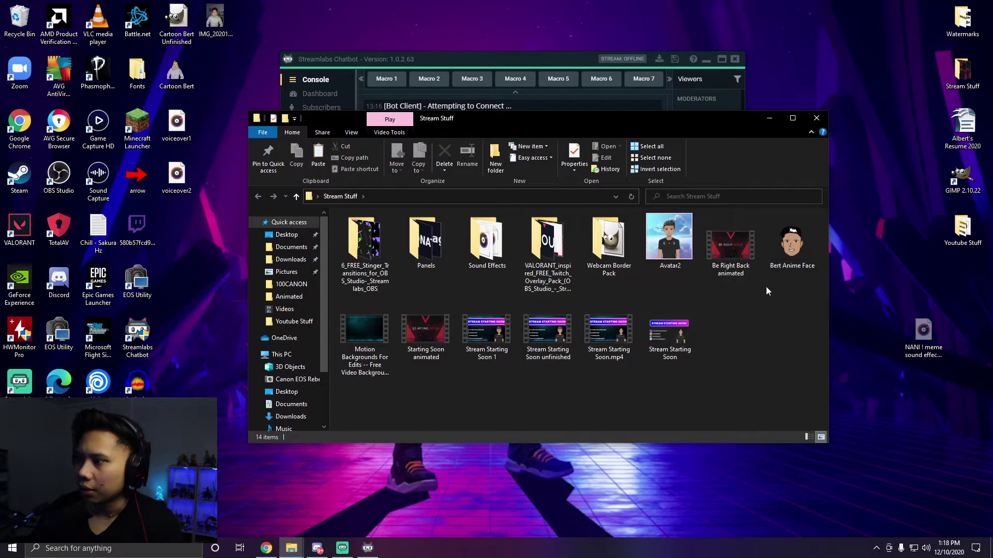
{"action": "double_click", "coordinate": [488, 241]}
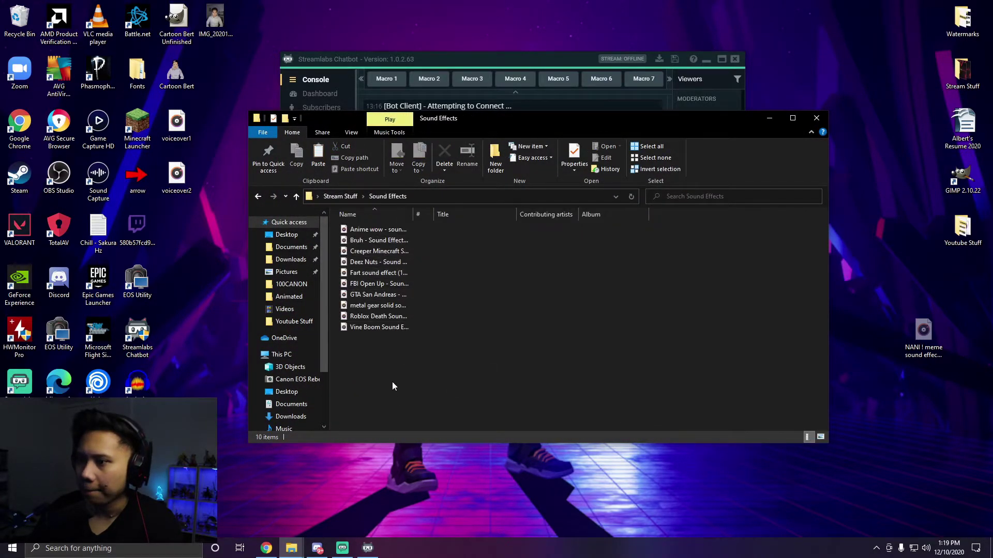
{"action": "right_click", "coordinate": [397, 362]}
{"action": "left_click", "coordinate": [417, 434]}
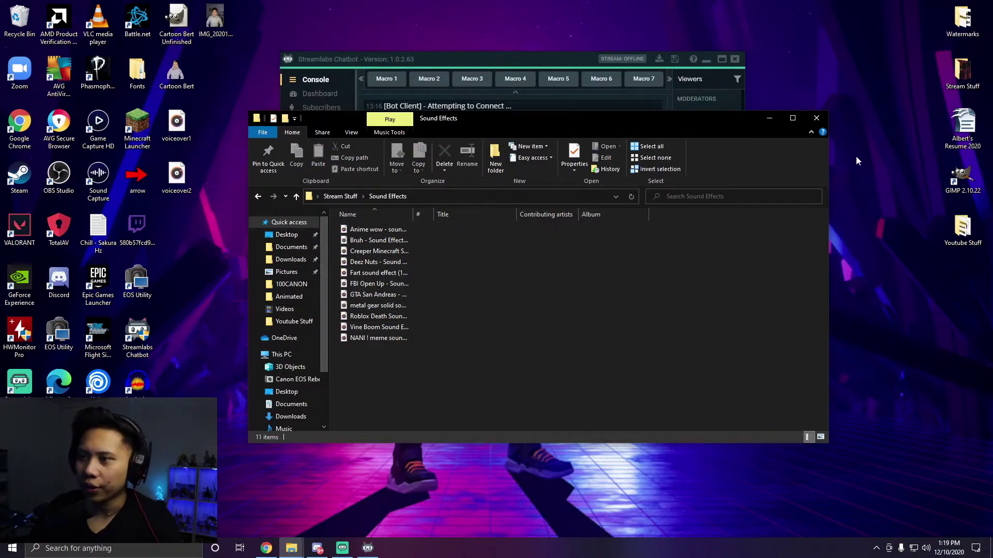
{"action": "left_click", "coordinate": [817, 118]}
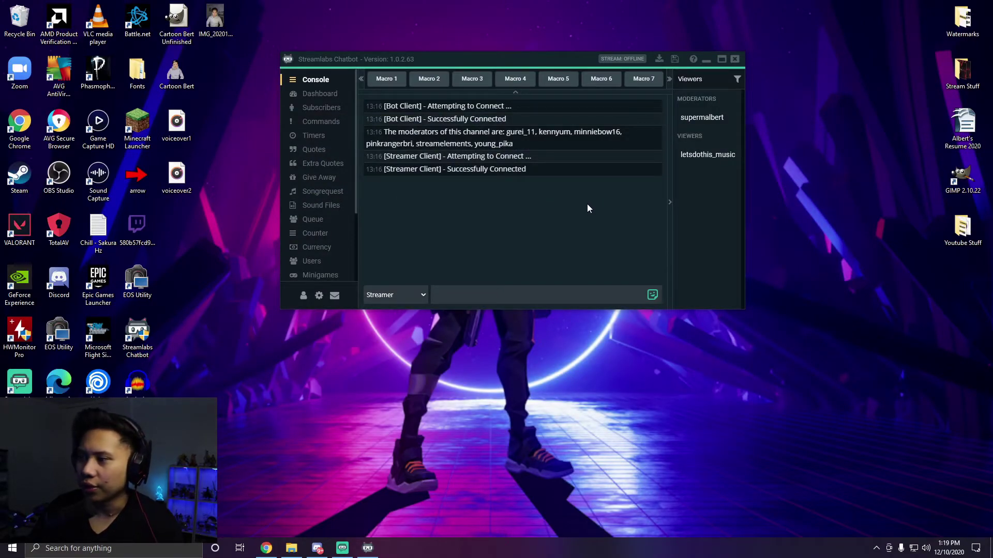
{"action": "double_click", "coordinate": [952, 83]}
{"action": "double_click", "coordinate": [514, 263]}
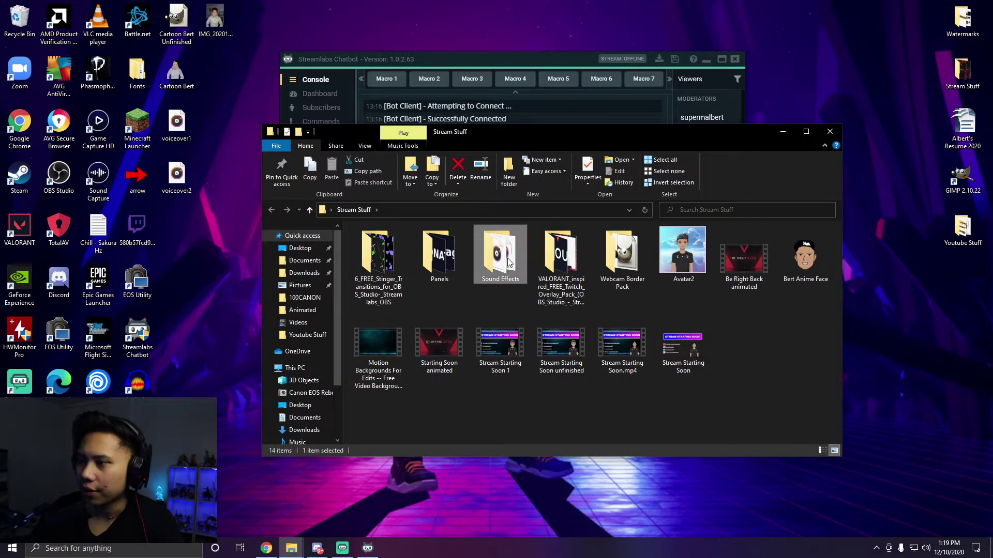
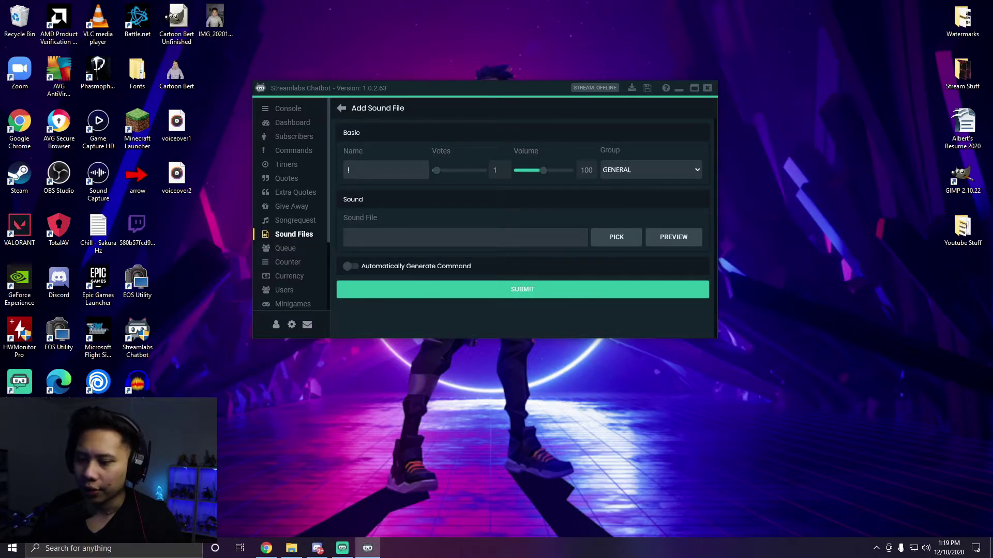
- Name the new sound file !nani in Streamlabs Chatbot and assign "NANI ! meme sound effect (128 kbps)" from Stream Stuff's Sound Effects folder
{"action": "type", "text": "nani"}
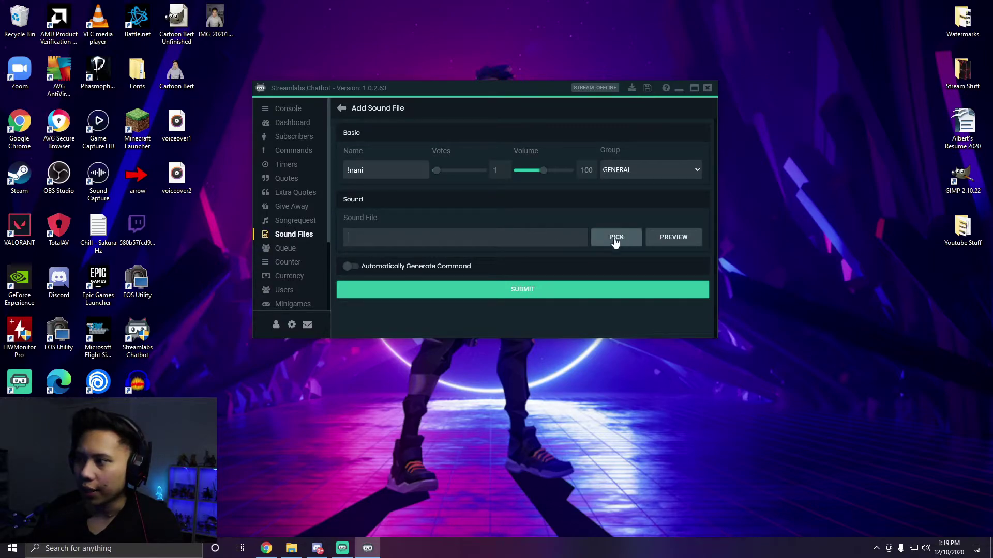
{"action": "left_click", "coordinate": [632, 240]}
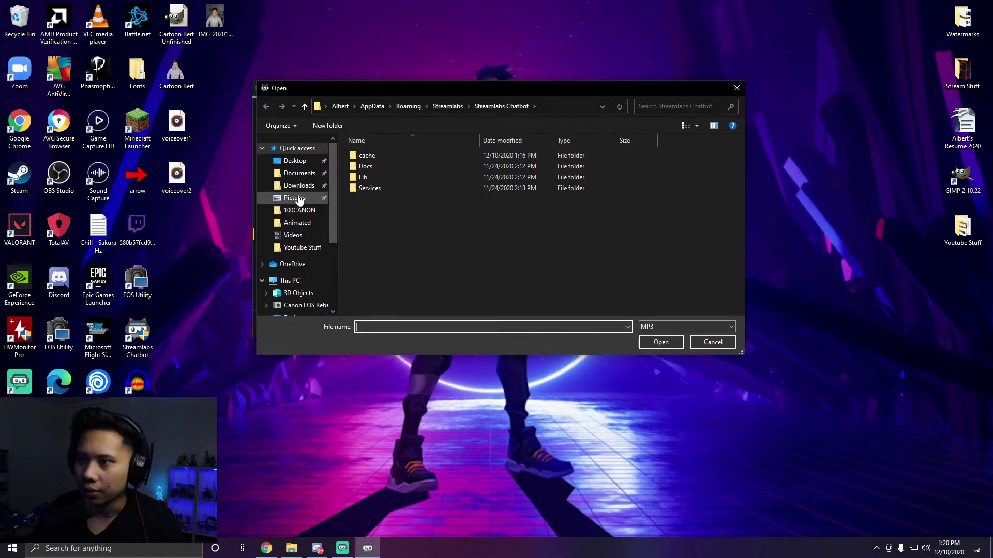
{"action": "left_click", "coordinate": [296, 161]}
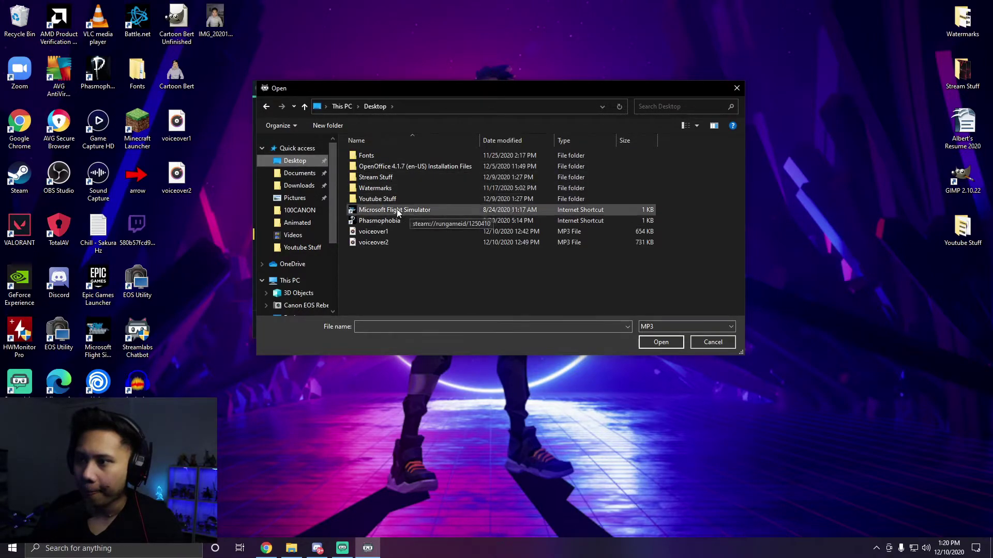
{"action": "double_click", "coordinate": [376, 178]}
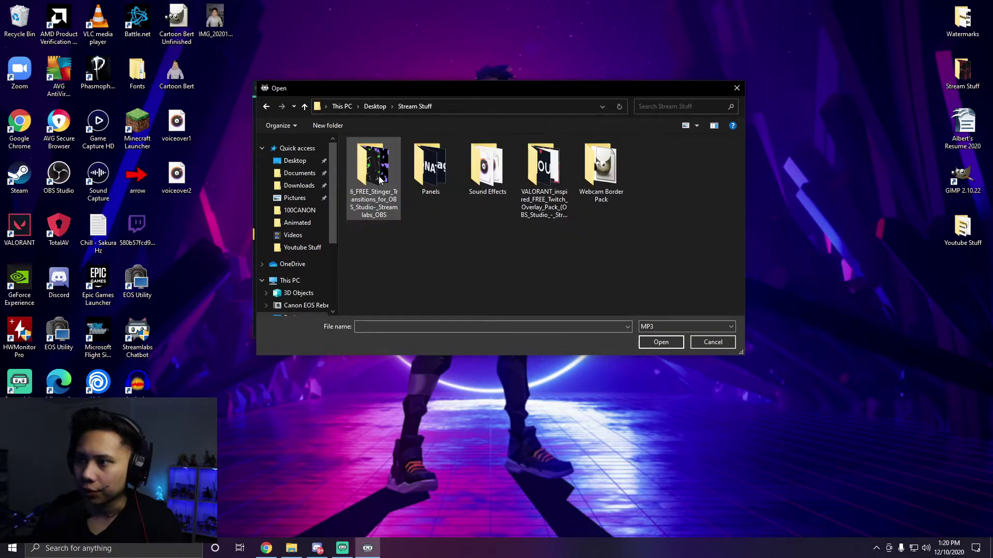
{"action": "double_click", "coordinate": [487, 170]}
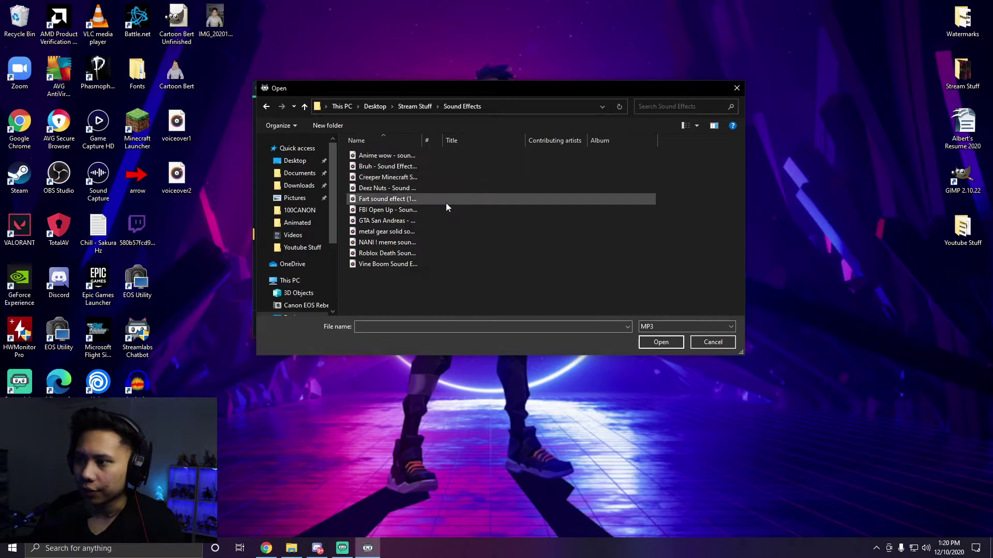
{"action": "left_click", "coordinate": [387, 242]}
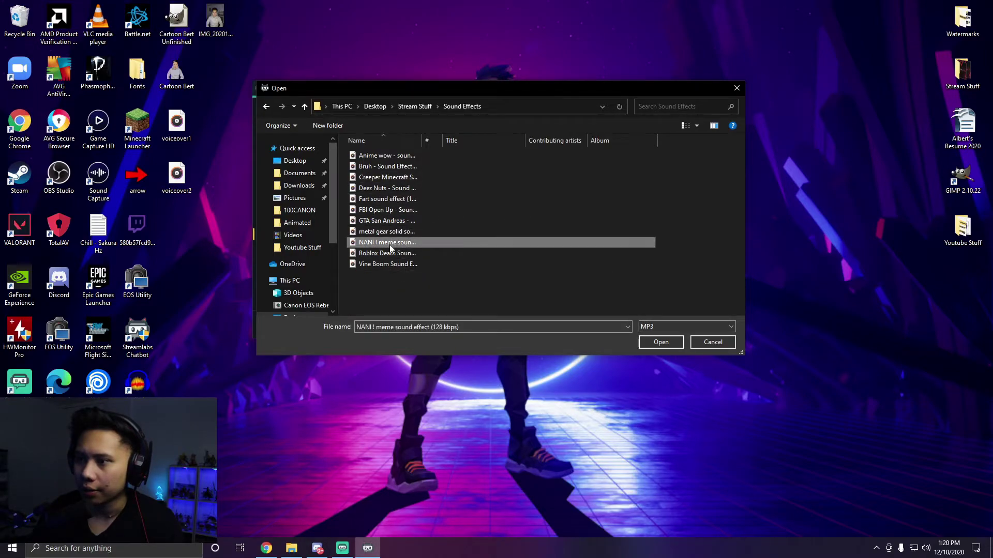
{"action": "left_click", "coordinate": [659, 342]}
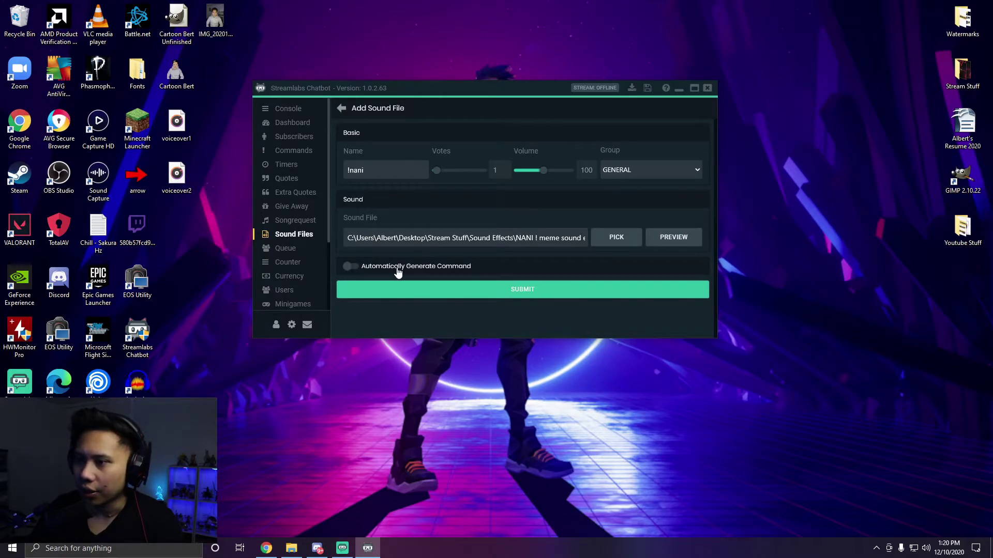
- Enable automatic command generation for the !nani sound file, keep its default command options, and submit it
{"action": "left_click", "coordinate": [348, 266]}
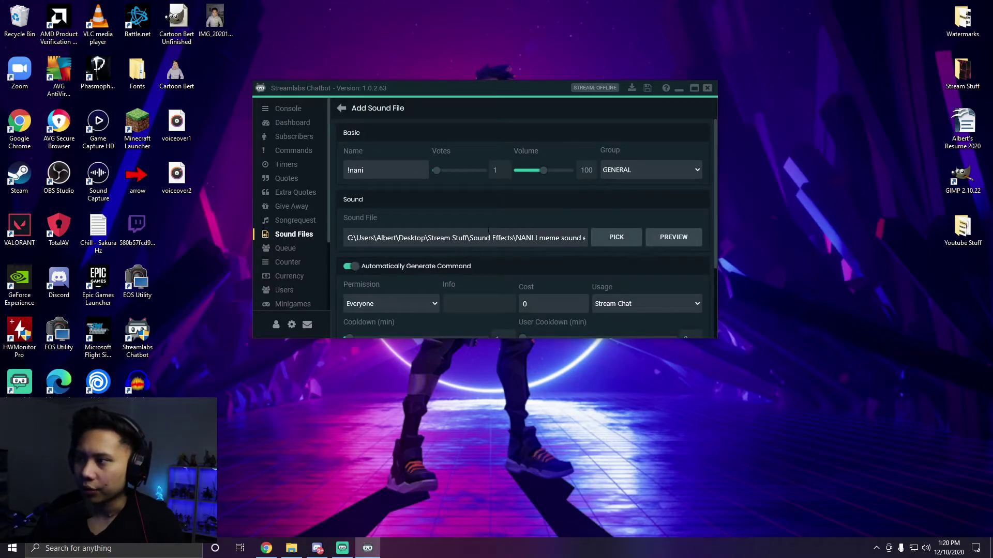
{"action": "scroll", "coordinate": [485, 263], "scroll_direction": "down", "scroll_amount": 2}
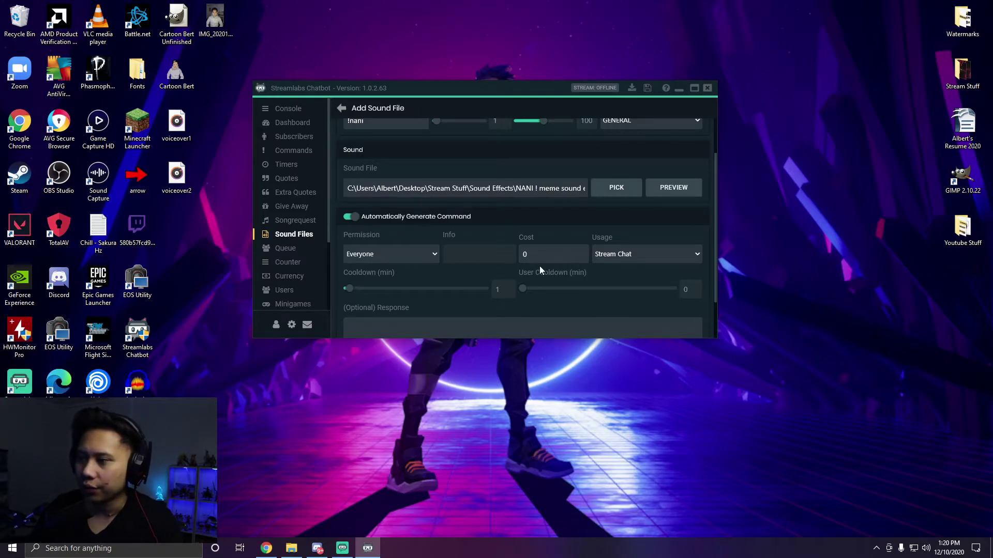
{"action": "scroll", "coordinate": [481, 265], "scroll_direction": "down", "scroll_amount": 2}
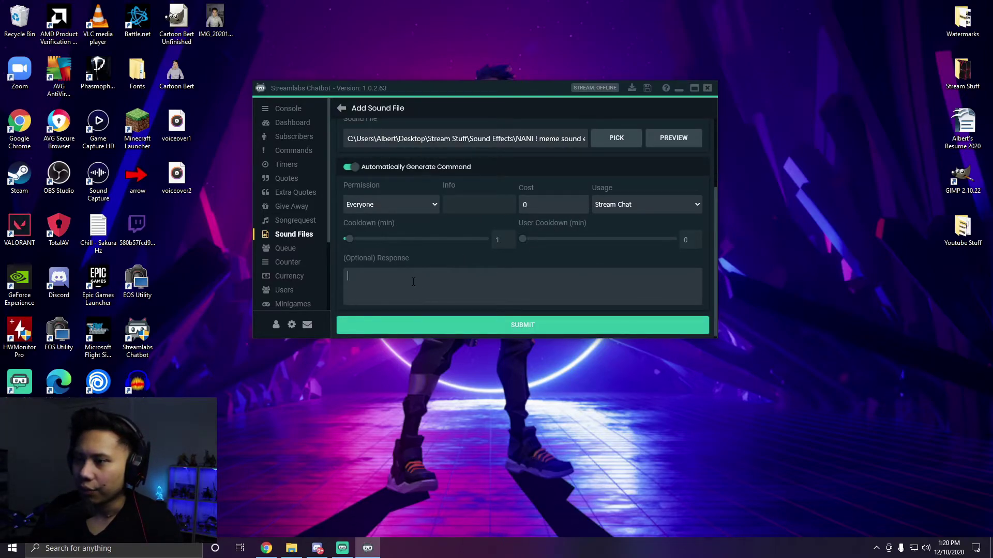
{"action": "scroll", "coordinate": [460, 261], "scroll_direction": "up", "scroll_amount": 4}
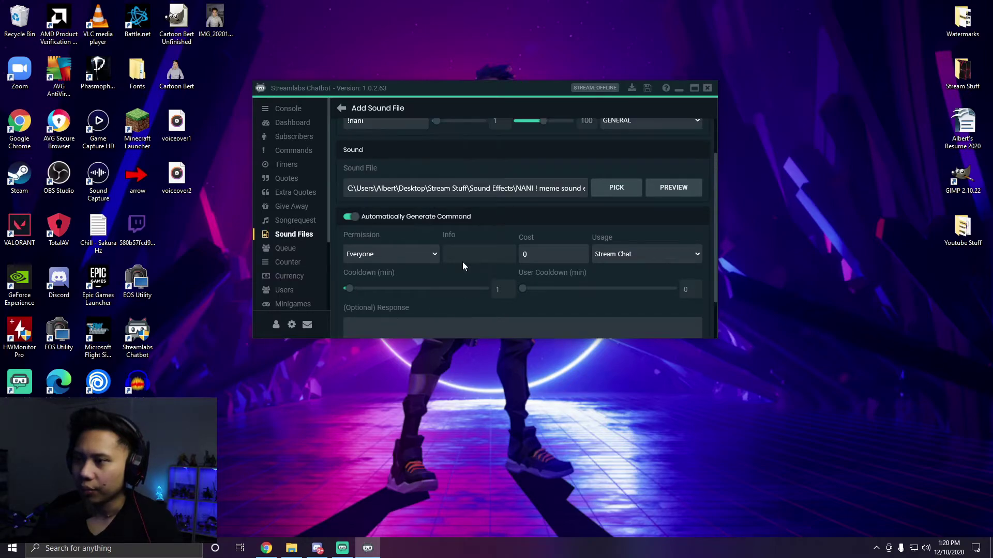
{"action": "scroll", "coordinate": [460, 258], "scroll_direction": "down", "scroll_amount": 4}
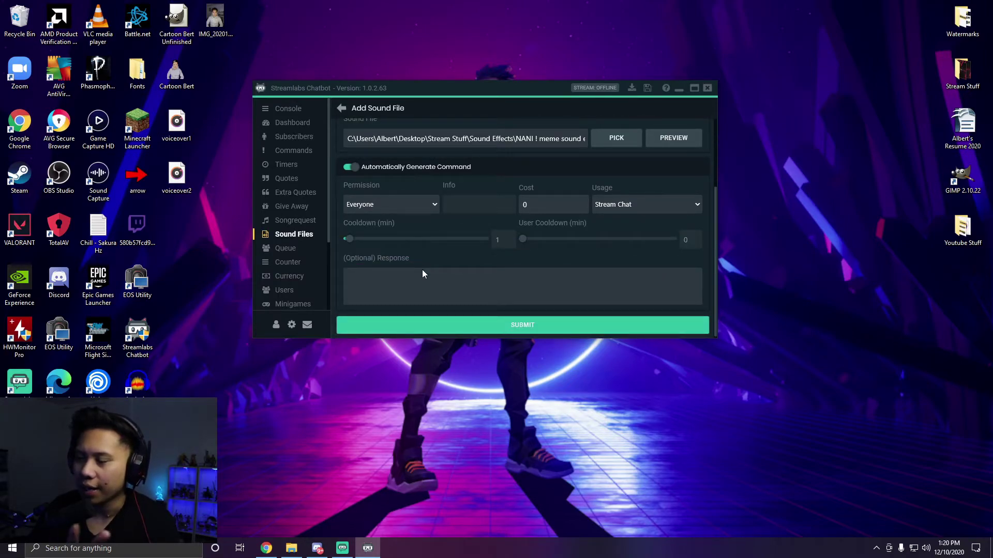
{"action": "scroll", "coordinate": [487, 252], "scroll_direction": "up", "scroll_amount": 1}
{"action": "scroll", "coordinate": [508, 243], "scroll_direction": "up", "scroll_amount": 1}
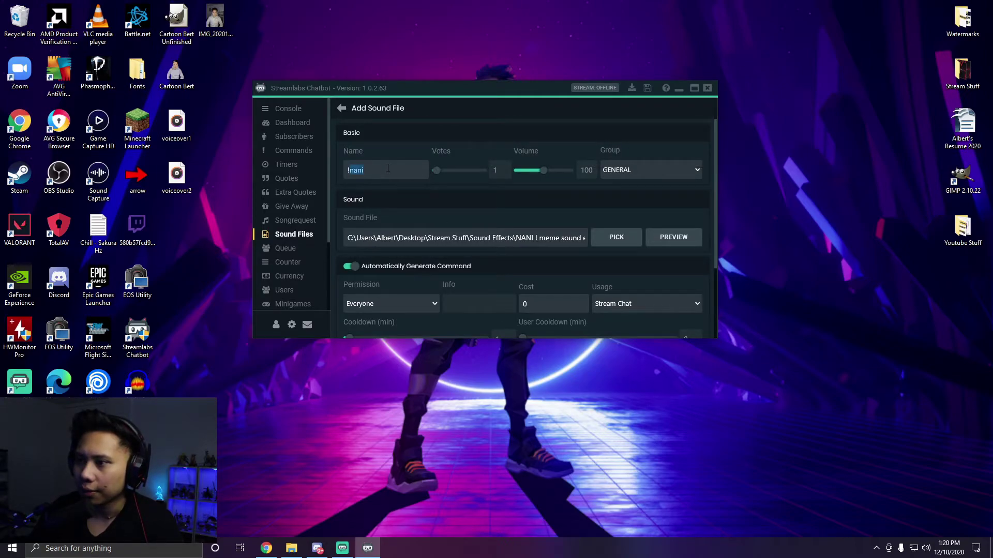
{"action": "scroll", "coordinate": [482, 221], "scroll_direction": "down", "scroll_amount": 1}
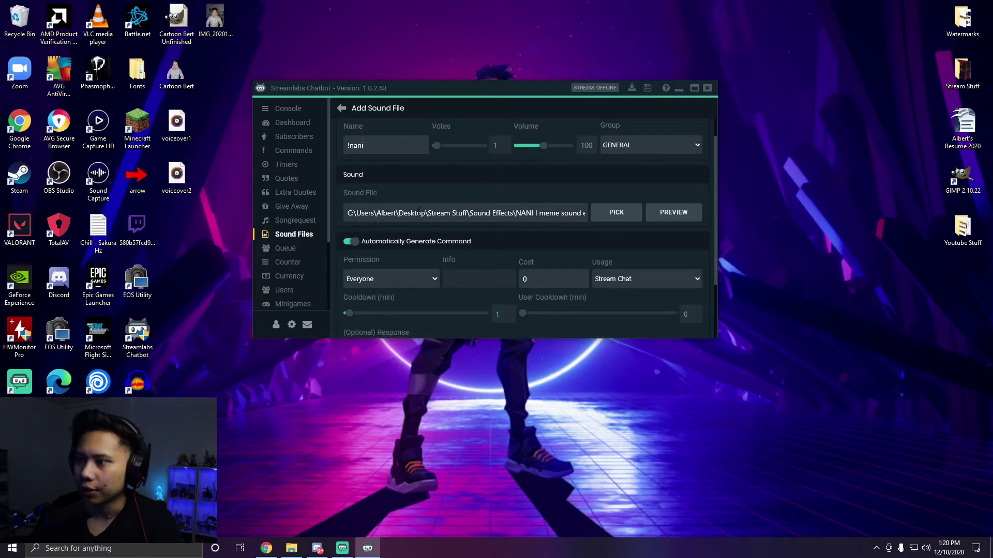
{"action": "scroll", "coordinate": [525, 219], "scroll_direction": "down", "scroll_amount": 3}
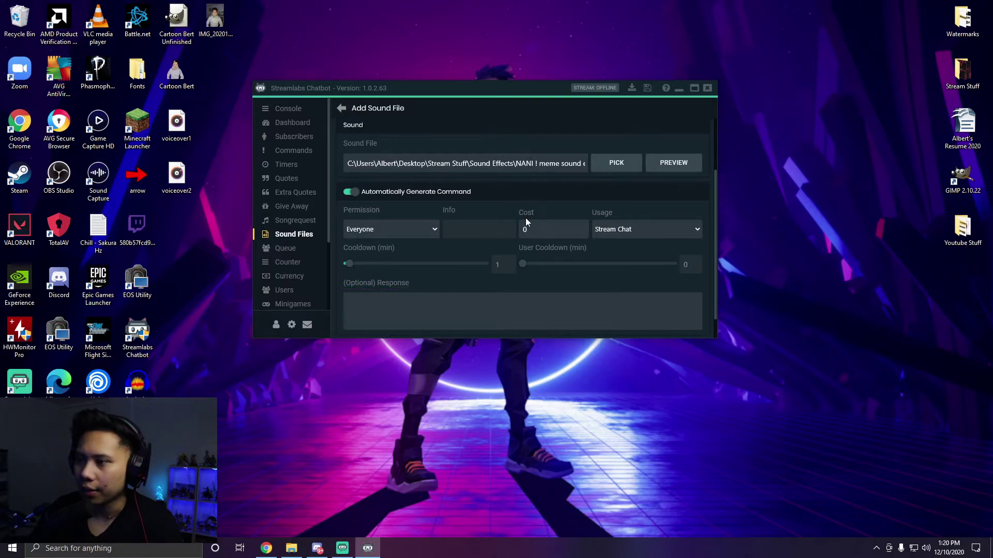
{"action": "left_click", "coordinate": [522, 326]}
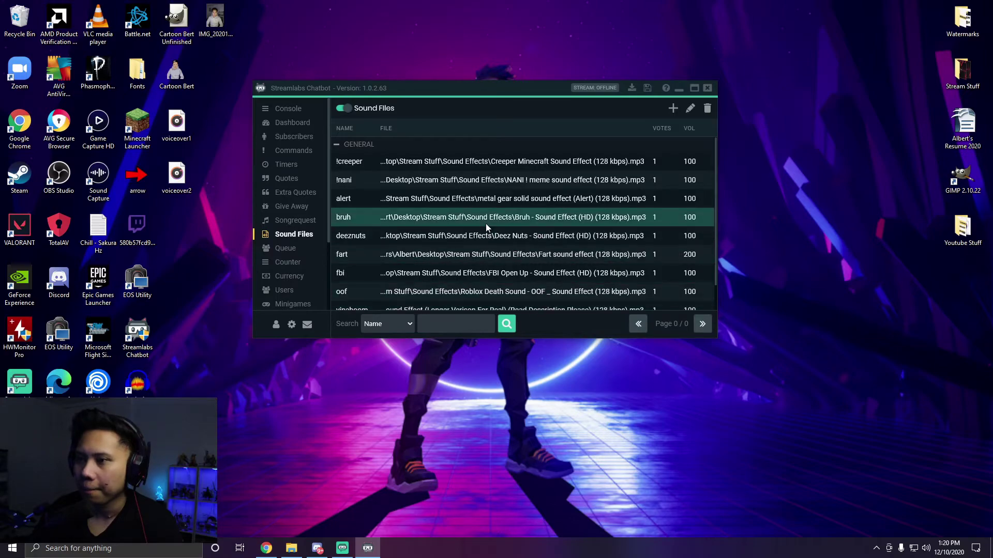
{"action": "scroll", "coordinate": [418, 240], "scroll_direction": "down", "scroll_amount": 1}
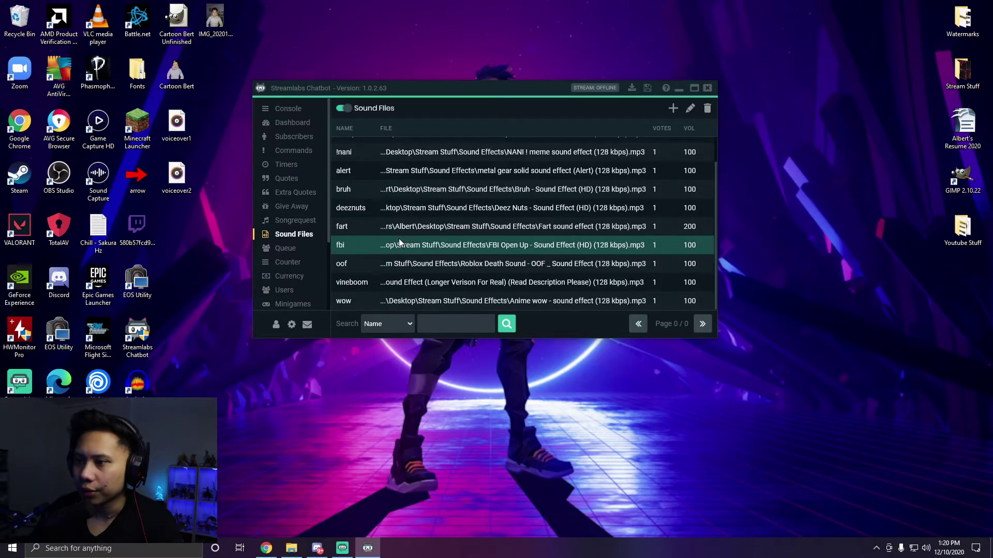
{"action": "scroll", "coordinate": [372, 193], "scroll_direction": "up", "scroll_amount": 1}
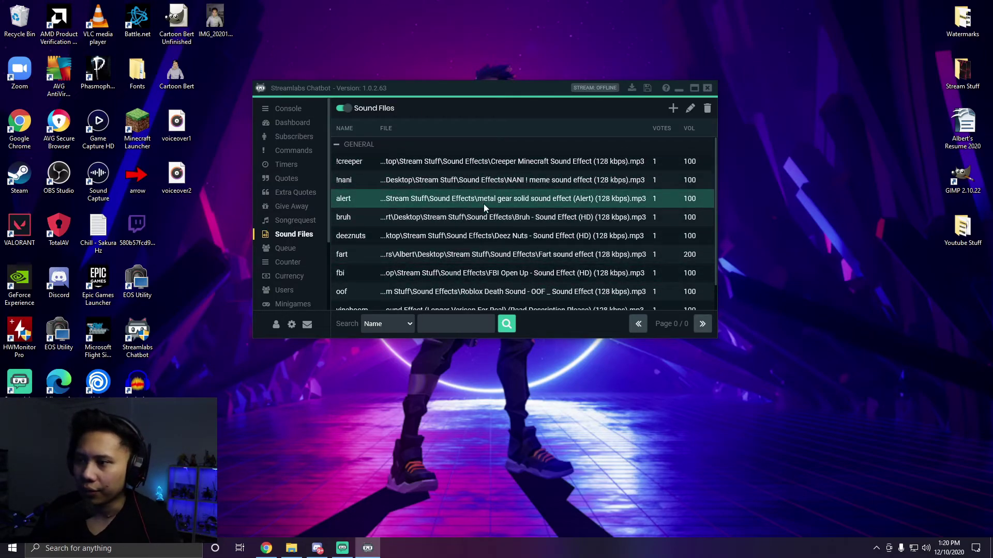
{"action": "scroll", "coordinate": [468, 231], "scroll_direction": "down", "scroll_amount": 2}
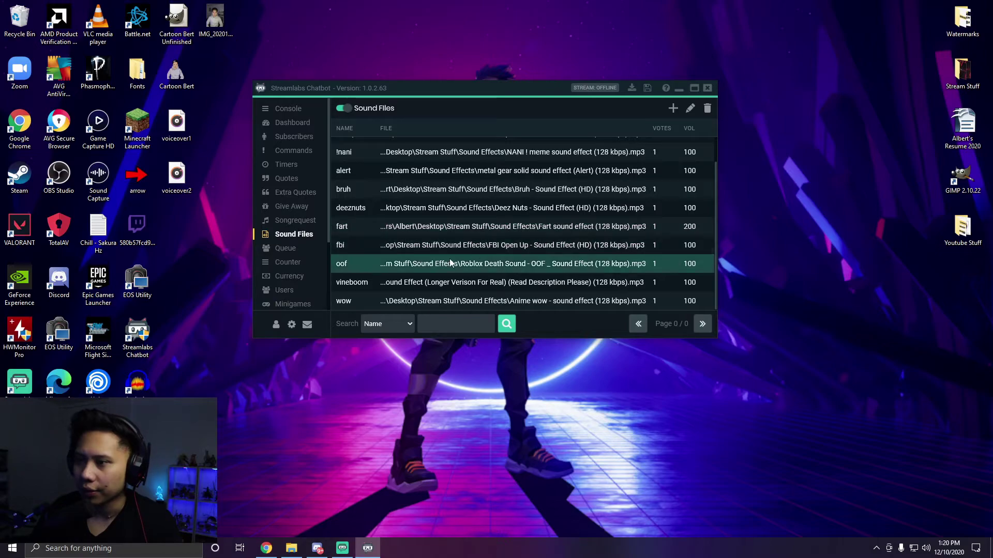
{"action": "scroll", "coordinate": [368, 254], "scroll_direction": "up", "scroll_amount": 2}
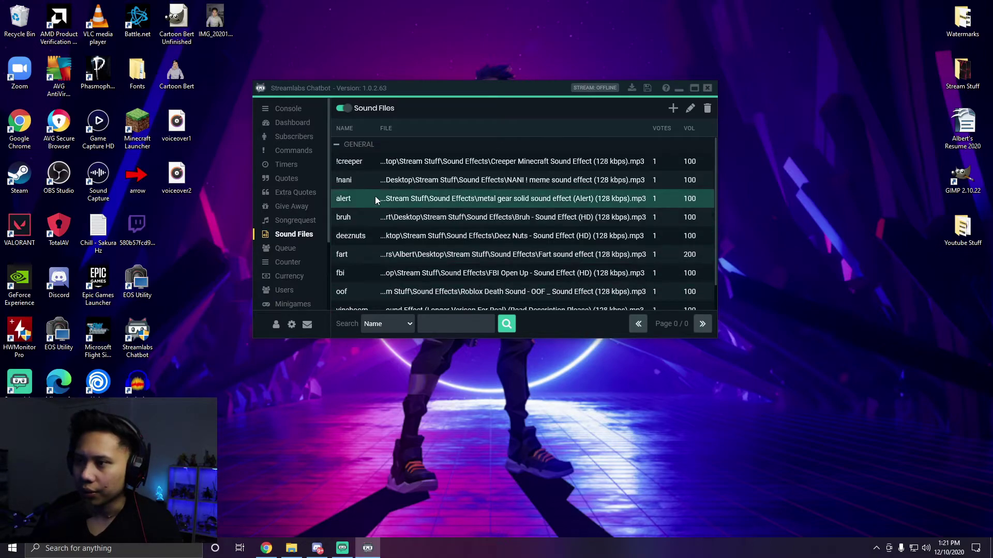
- Send the !nani command as Streamer from the chatbot's console to test the sound effect
{"action": "left_click", "coordinate": [288, 109]}
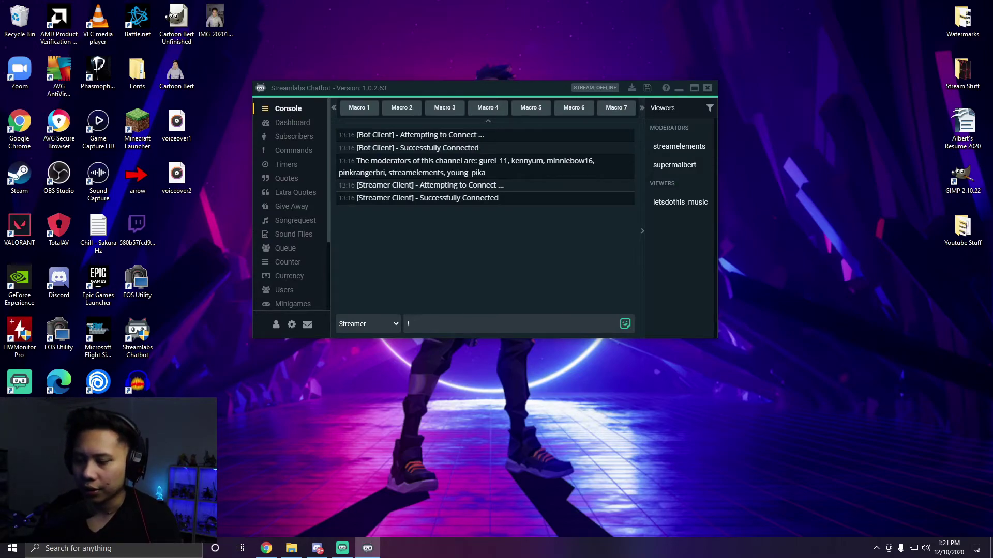
{"action": "type", "text": "nan"}
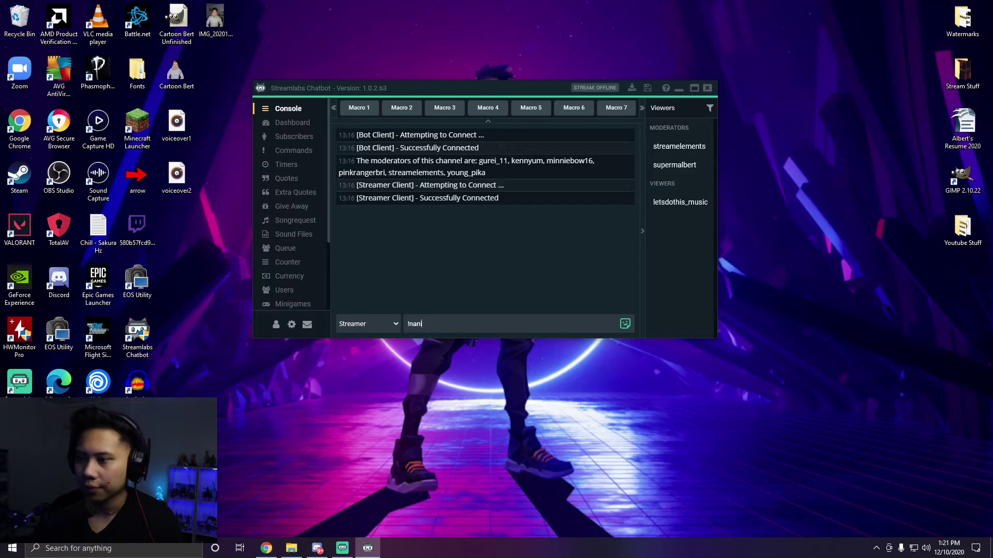
{"action": "type", "text": "i"}
{"action": "key", "text": "Return"}
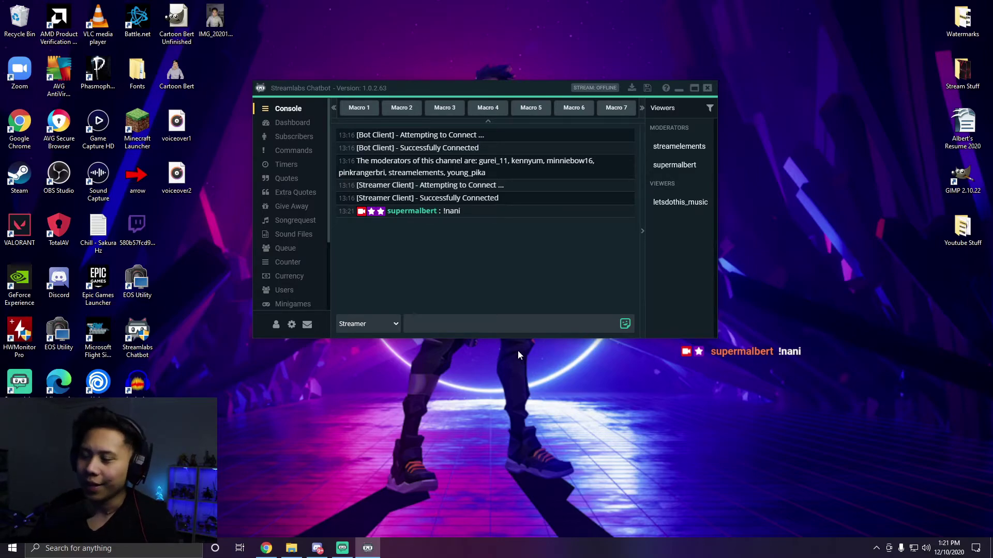
- Switch to Chrome, open Twitch in a new tab, and bring up the stream chat of the account's own channel
{"action": "left_click", "coordinate": [267, 548]}
{"action": "left_click", "coordinate": [366, 8]}
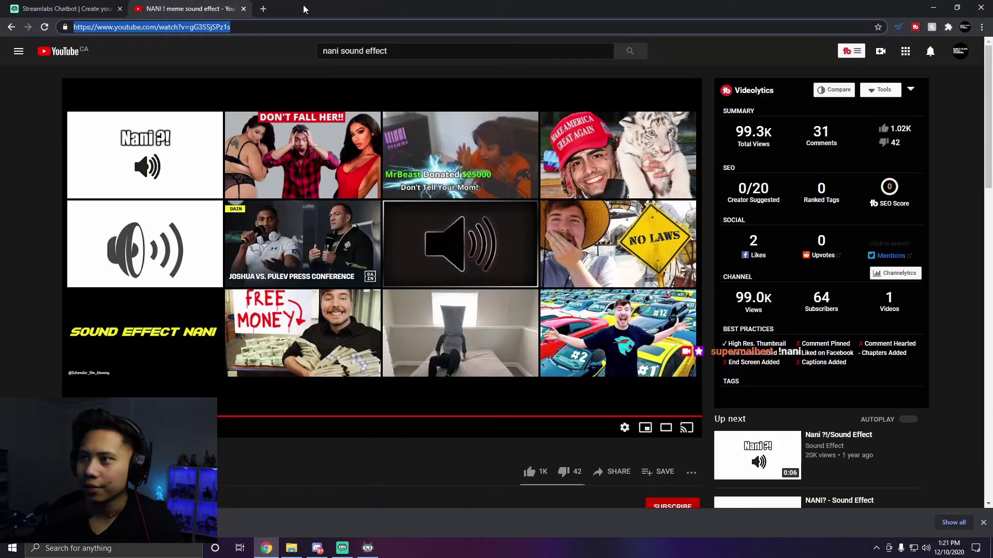
{"action": "left_click", "coordinate": [262, 9]}
{"action": "left_click", "coordinate": [438, 274]}
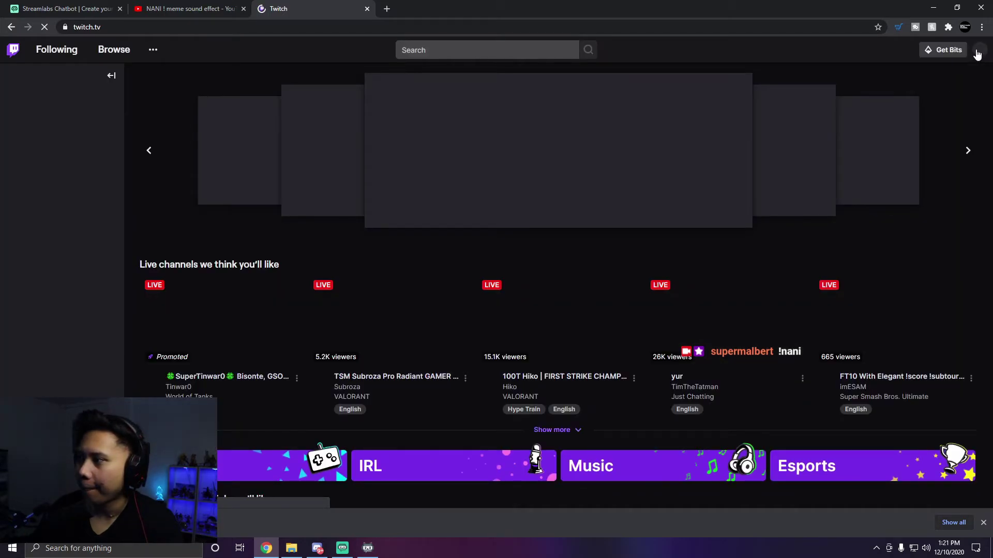
{"action": "left_click", "coordinate": [977, 53]}
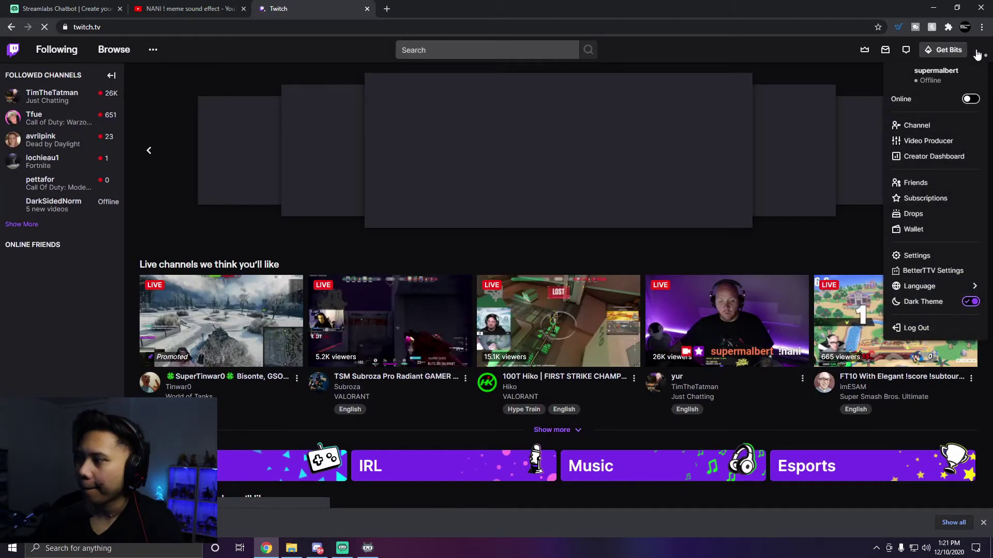
{"action": "left_click", "coordinate": [918, 126]}
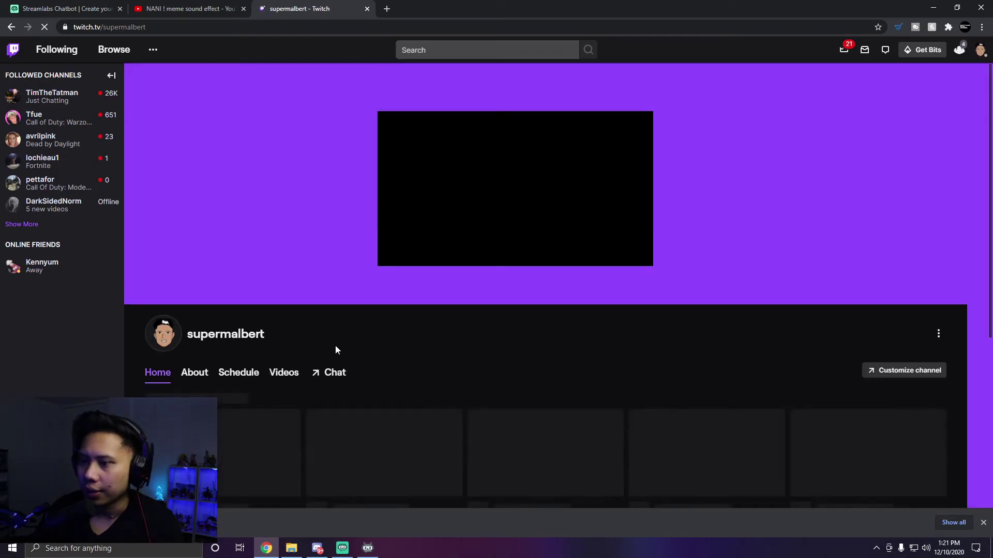
{"action": "left_click", "coordinate": [334, 370]}
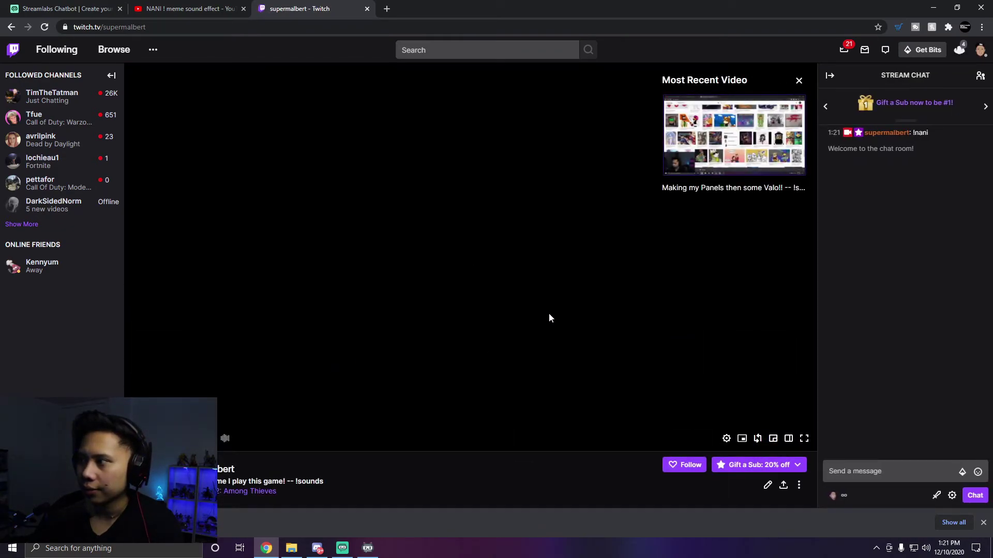
- Send the !nani command in the Twitch channel's stream chat
{"action": "left_click", "coordinate": [879, 471]}
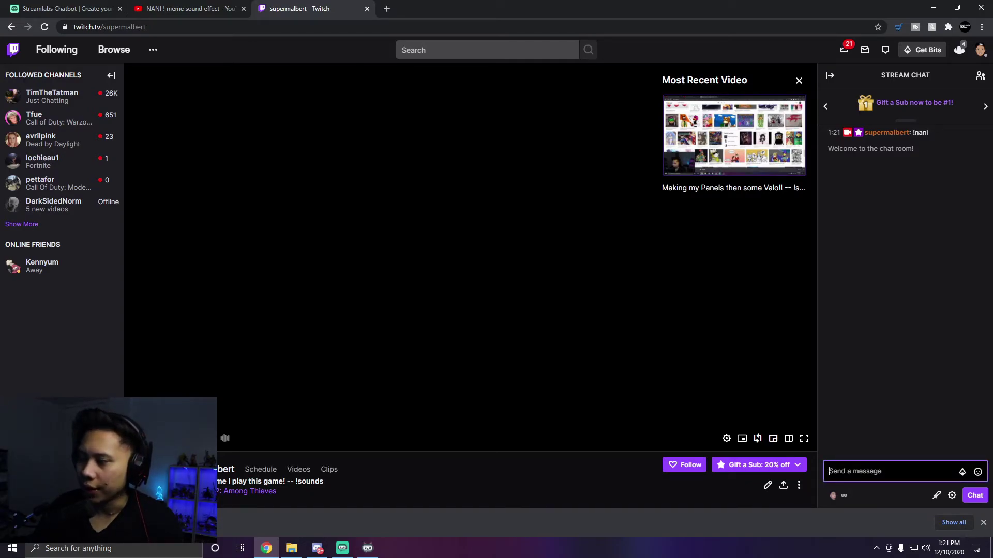
{"action": "type", "text": "!"}
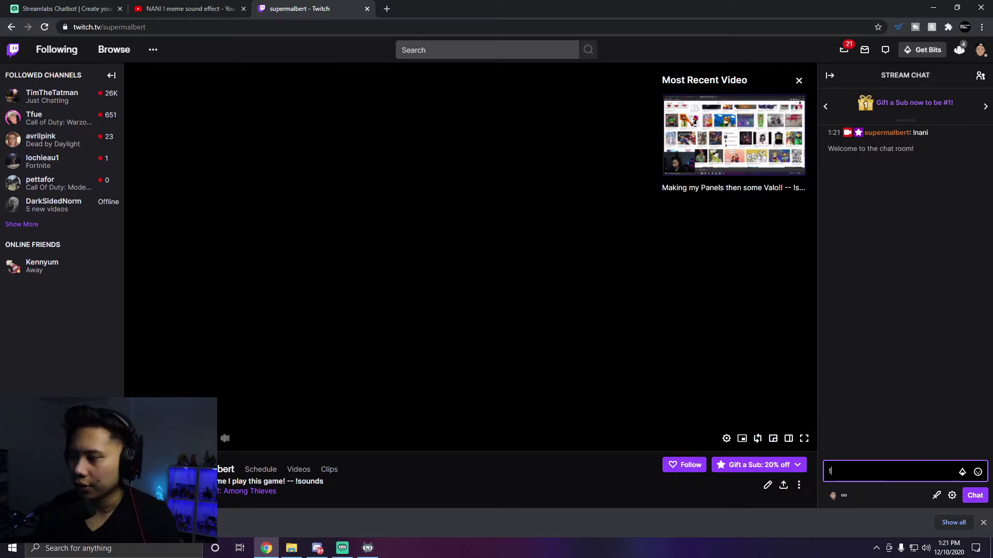
{"action": "type", "text": "nan"}
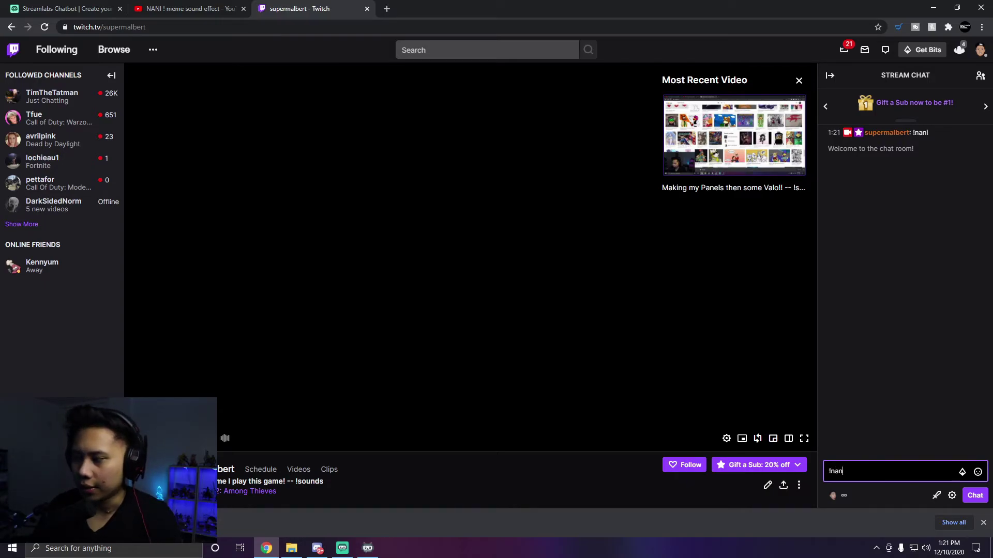
{"action": "type", "text": "i"}
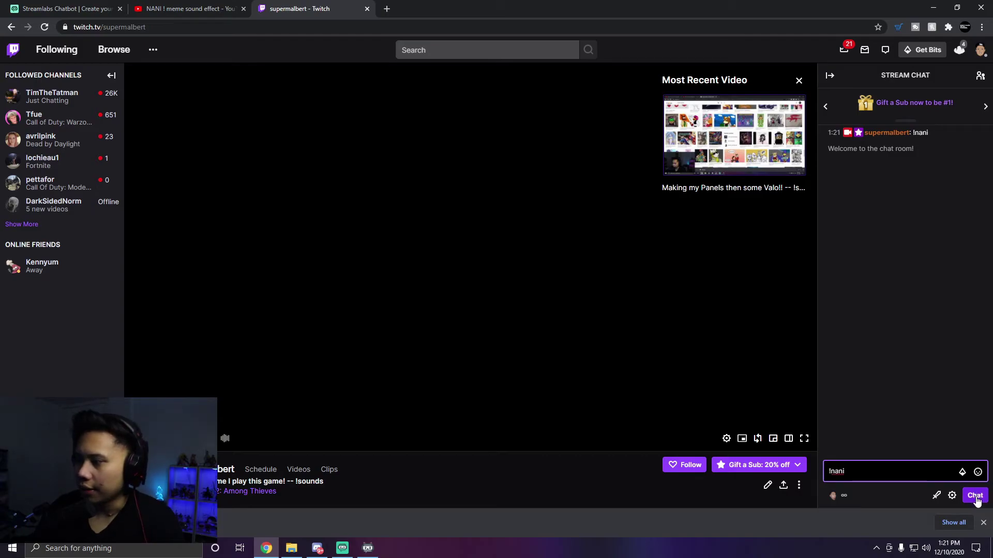
{"action": "left_click", "coordinate": [975, 495]}
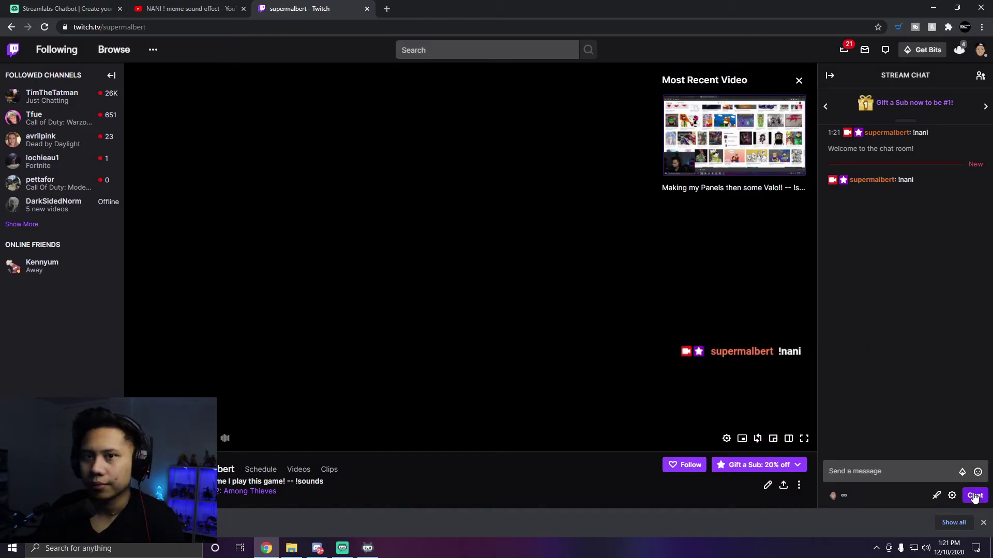